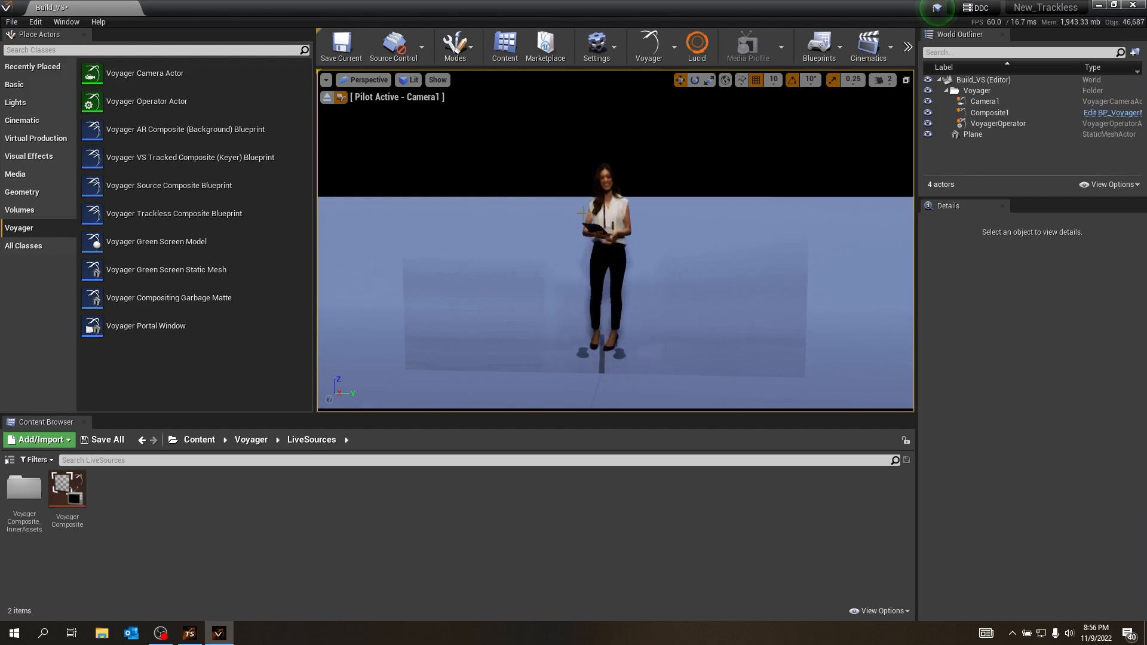
# Step: Review the details of Camera1, VoyagerOperator and Composite1 in the existing trackless scene
pyautogui.click(1003, 102)
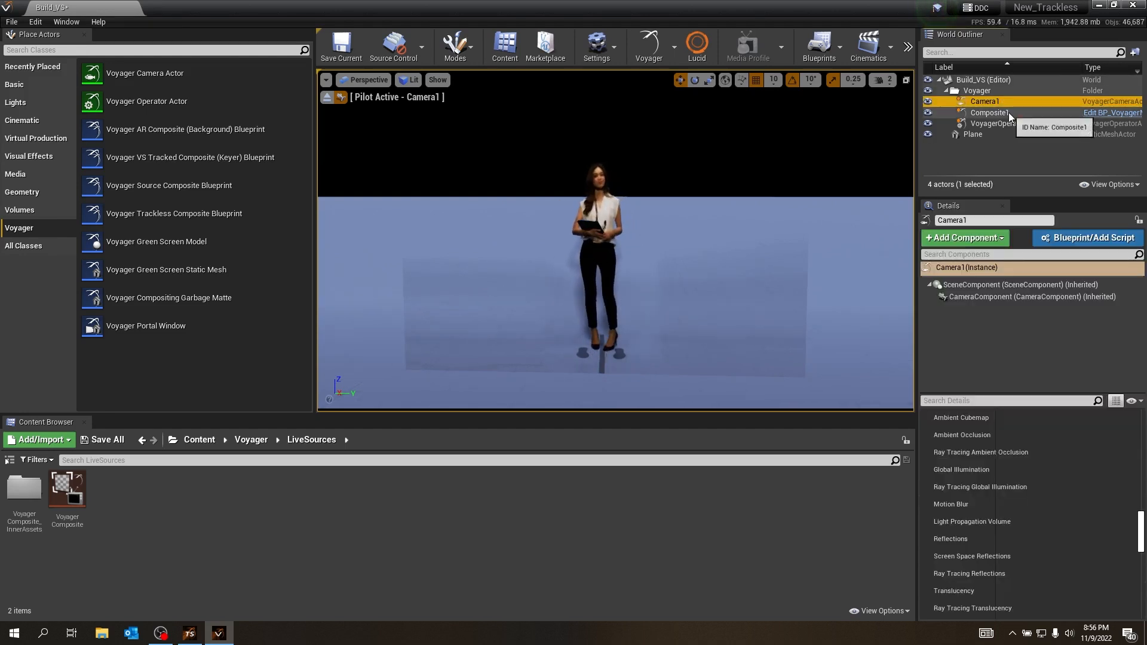
pyautogui.click(1009, 112)
pyautogui.click(1005, 125)
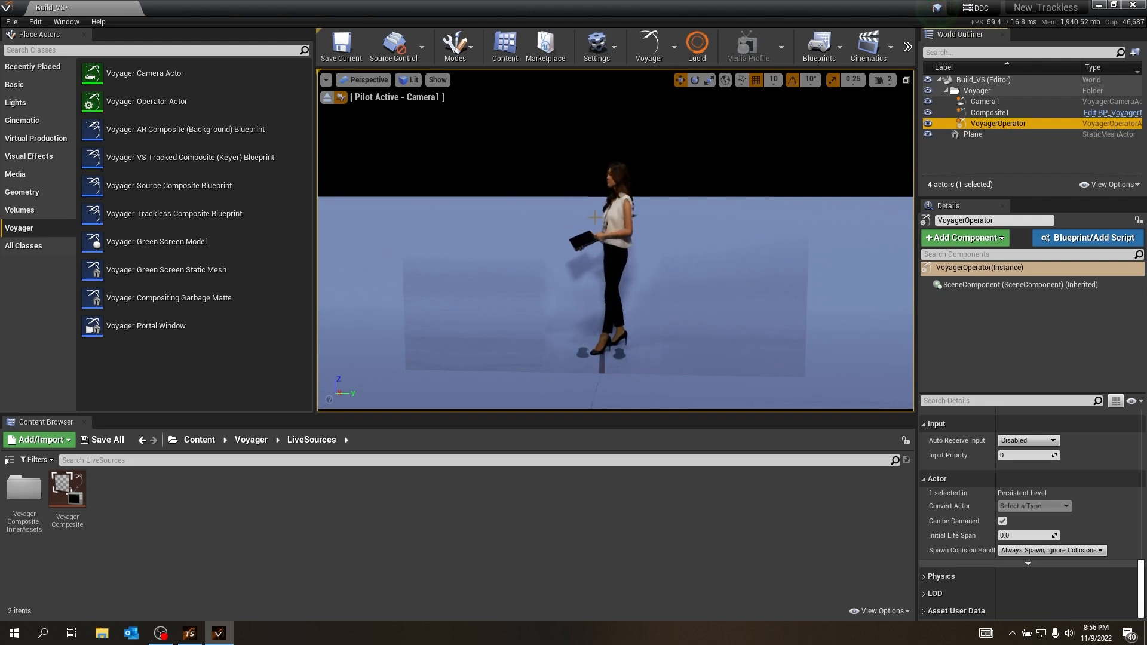
pyautogui.click(992, 114)
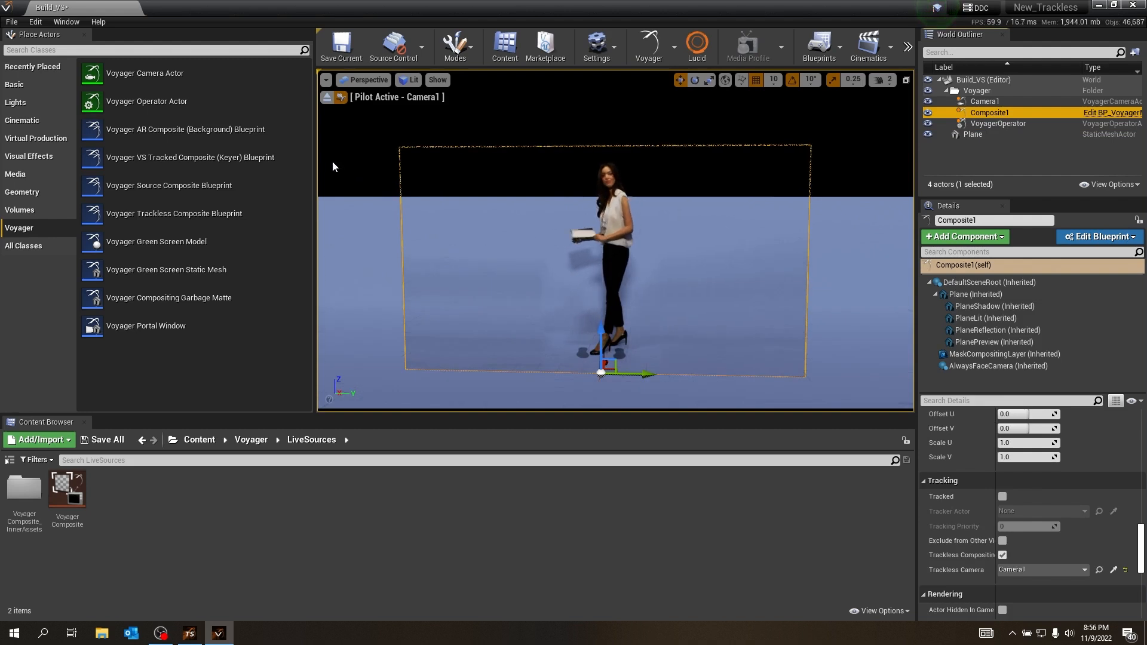
# Step: Place a Voyager Camera Actor in the level, raise it above the floor and shift it sideways along Y in front of the presenter
pyautogui.click(20, 231)
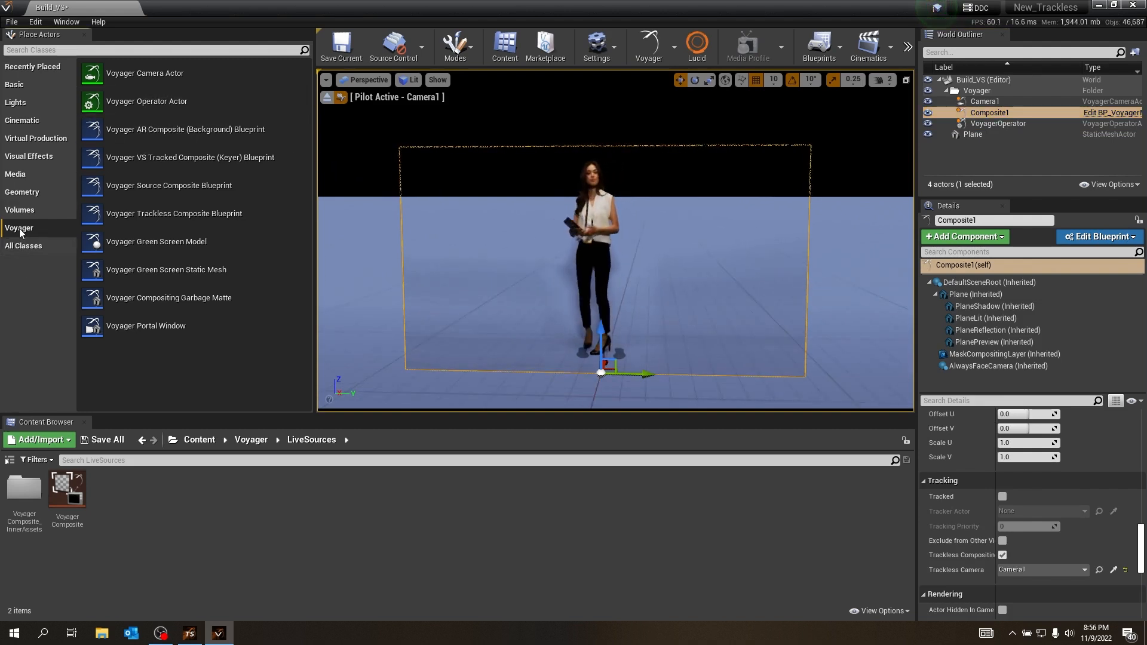
pyautogui.moveTo(130, 77); pyautogui.dragTo(496, 385)
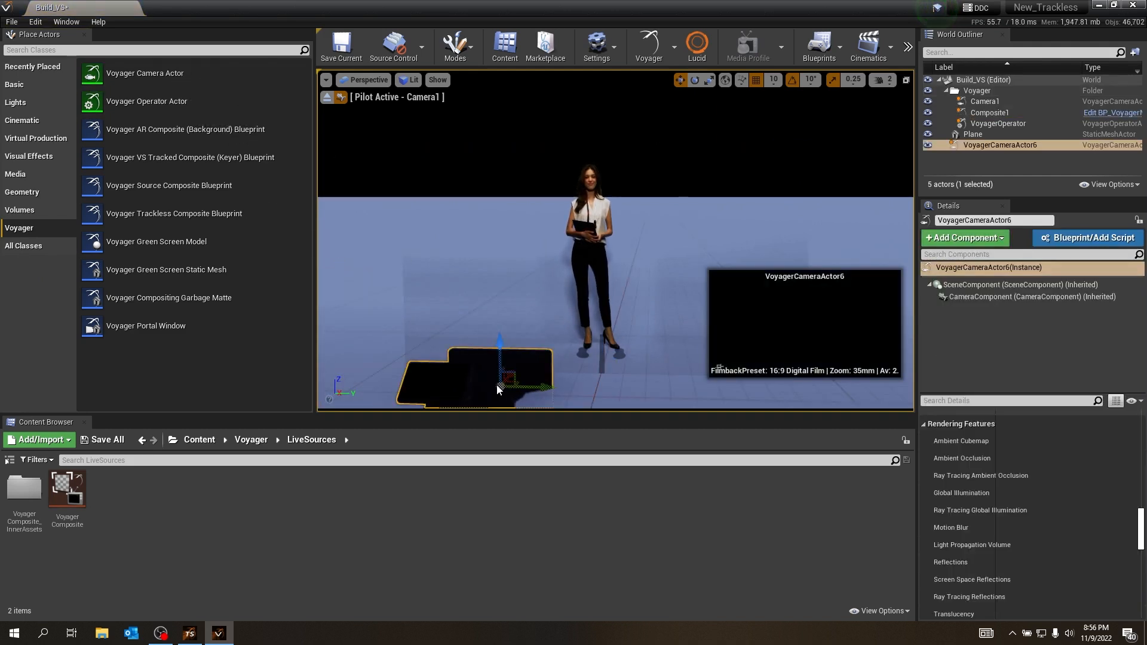
pyautogui.moveTo(501, 342); pyautogui.dragTo(502, 268)
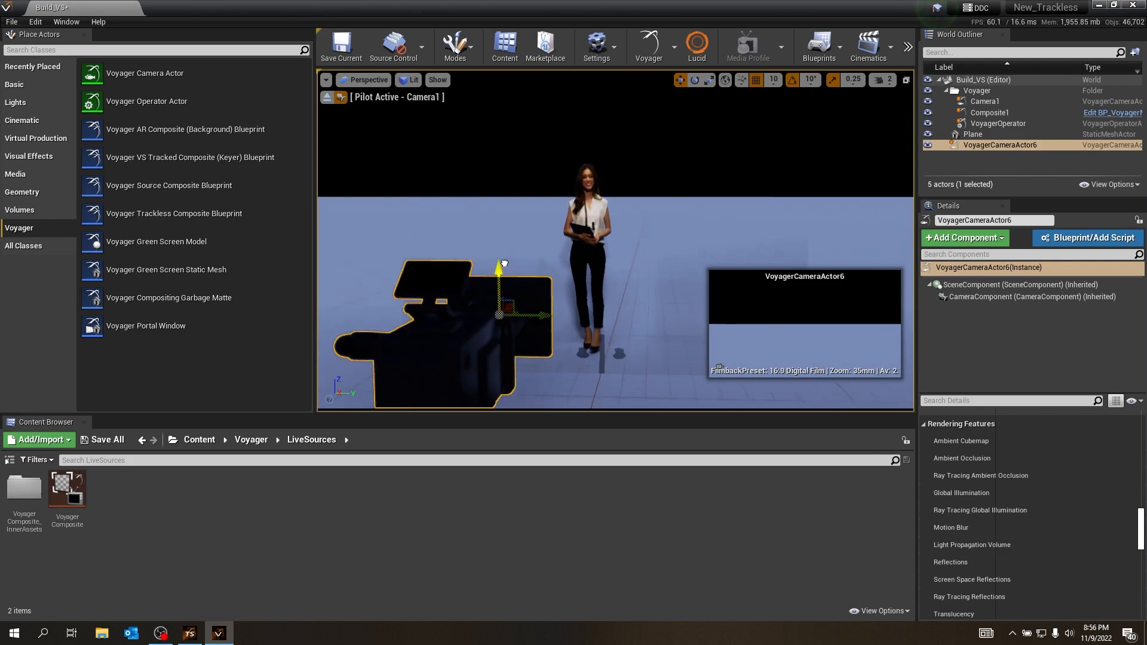
pyautogui.moveTo(551, 319); pyautogui.dragTo(623, 319)
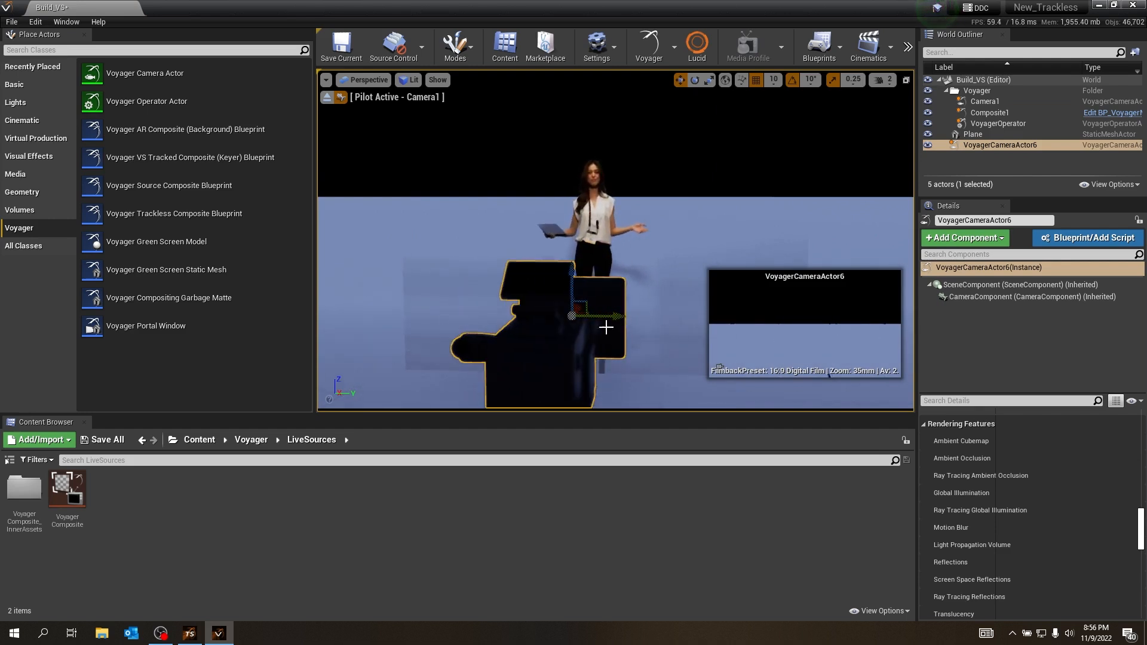
# Step: Rename the new camera actor as Camera2 and move it into the Voyager folder
pyautogui.click(1007, 148)
pyautogui.write('Camera')
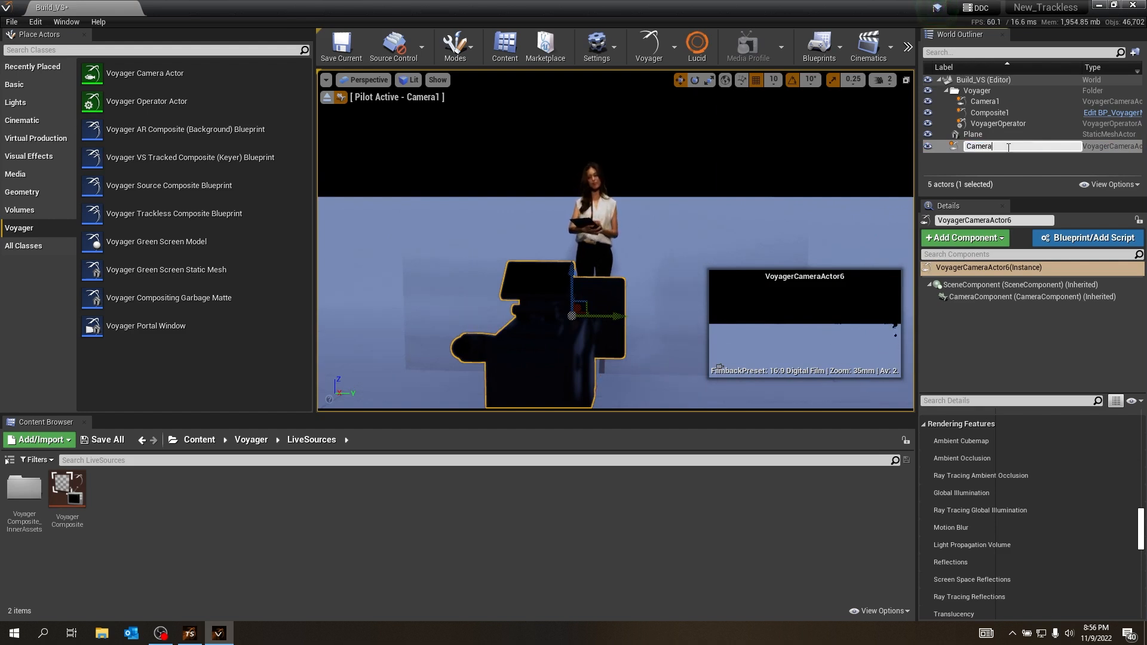
pyautogui.write('2')
pyautogui.press('Return')
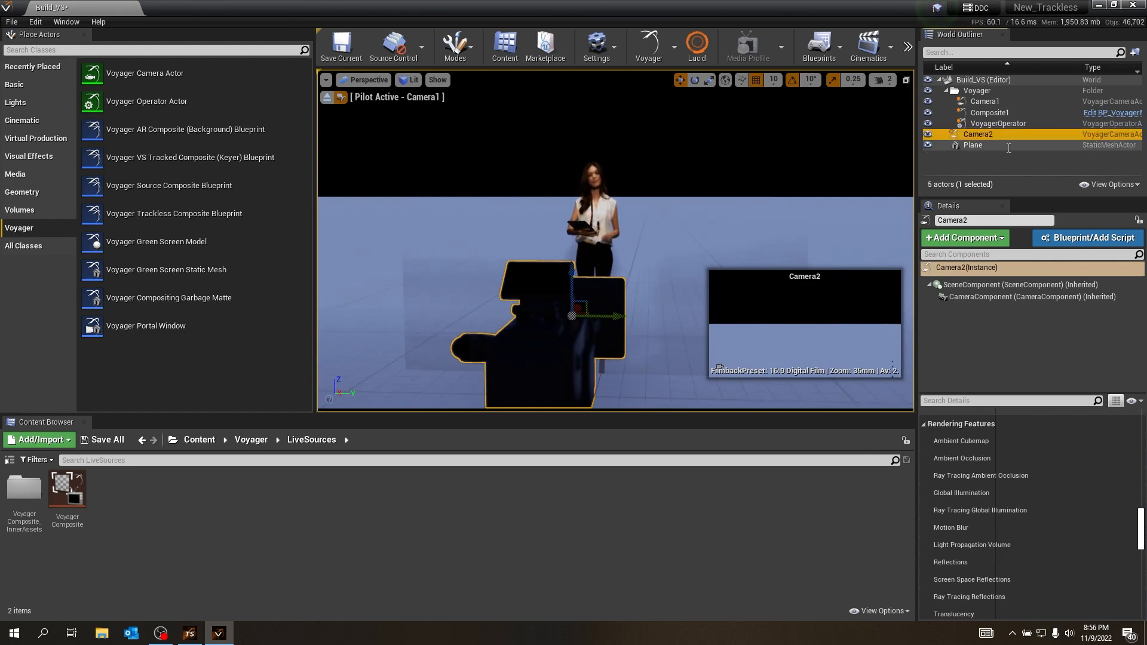
pyautogui.moveTo(948, 135); pyautogui.dragTo(978, 94)
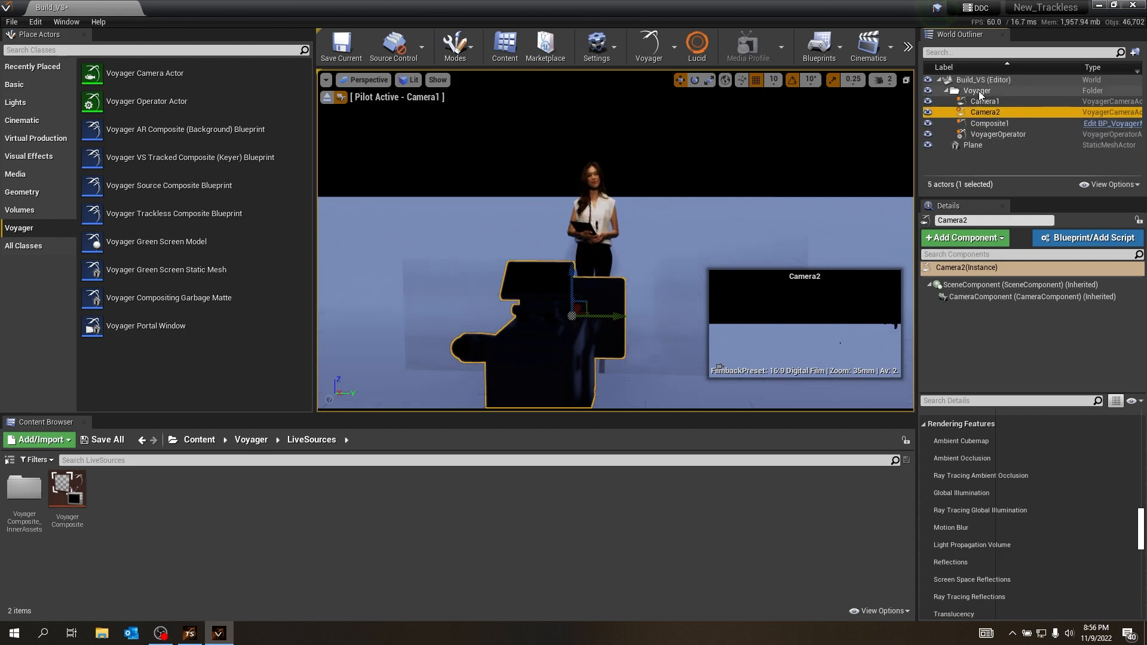
pyautogui.click(998, 157)
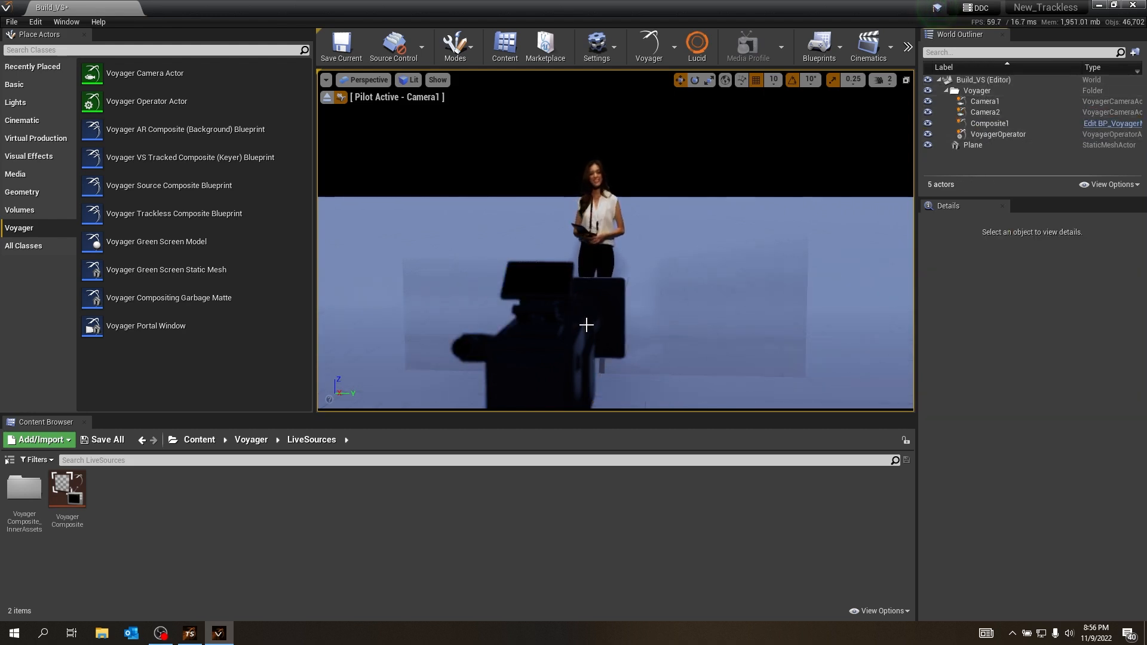
# Step: Select Camera2 and switch the viewport to pilot it
pyautogui.click(985, 112)
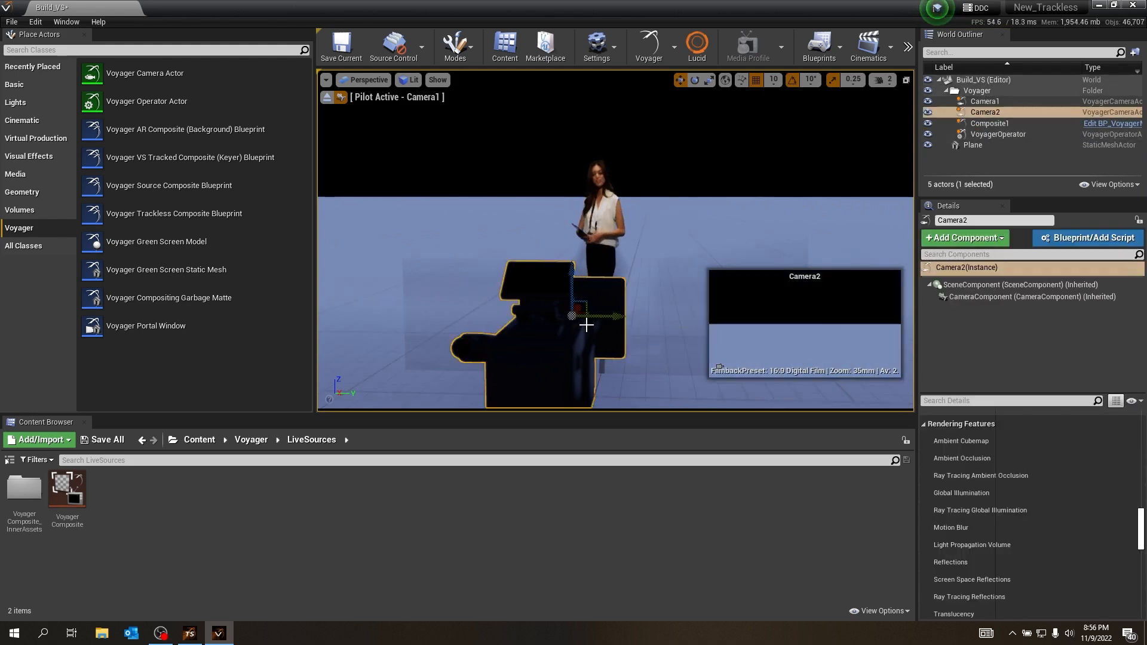
pyautogui.click(365, 79)
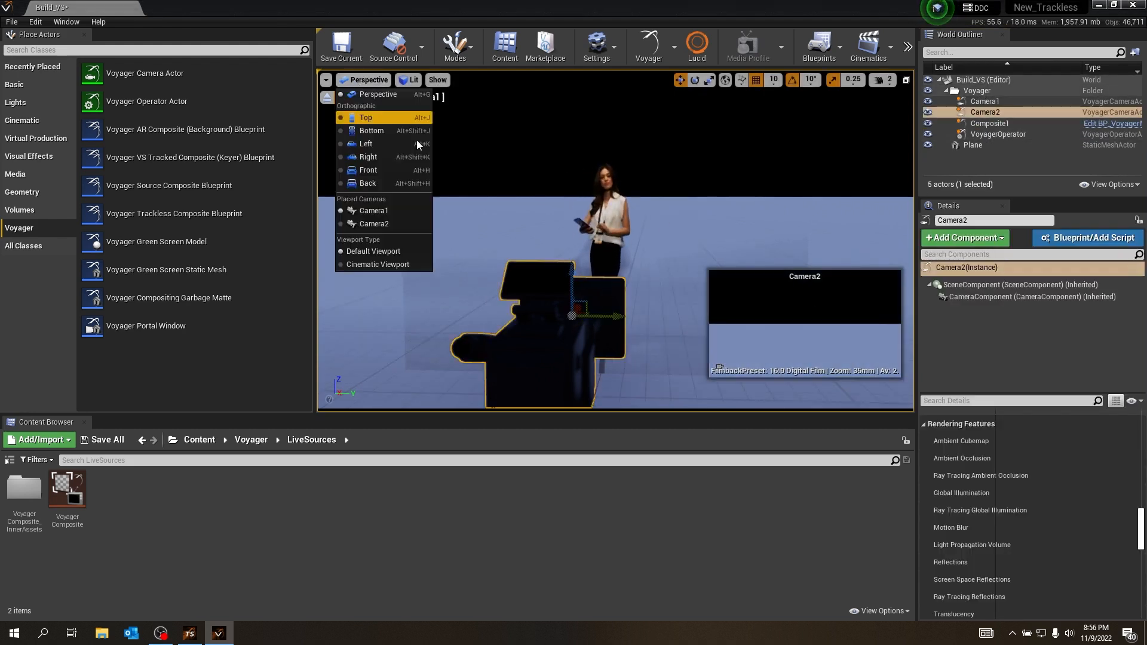
pyautogui.click(389, 223)
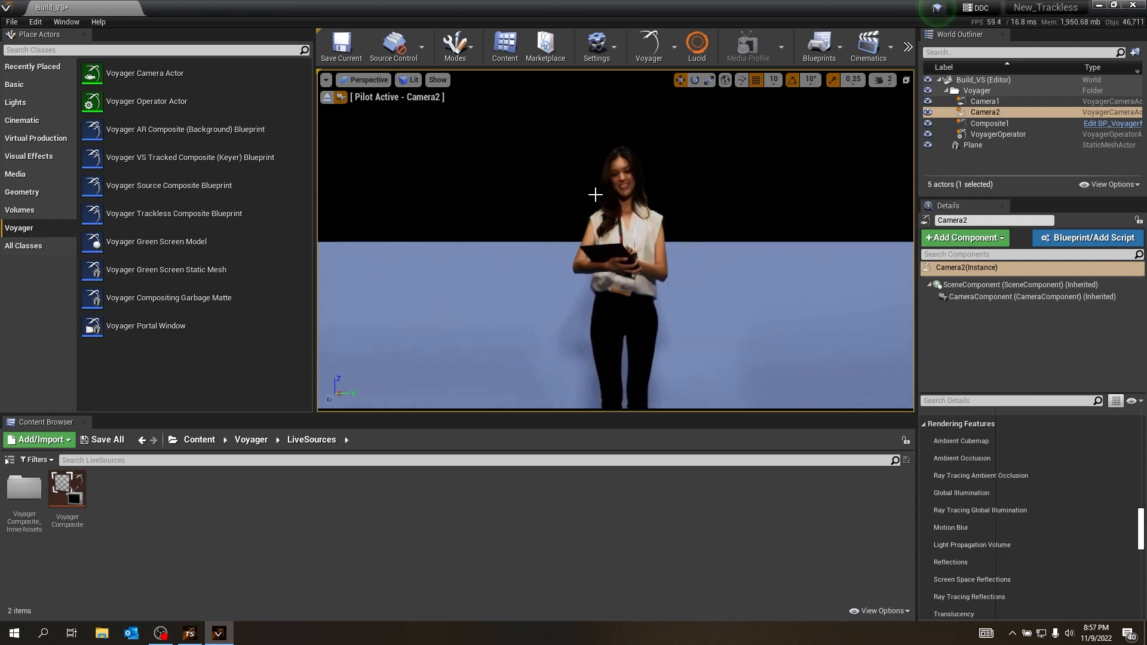
# Step: Examine Composite1's AlwaysFaceCamera component, search the addable components for "always", and review the composite's tracking settings
pyautogui.click(991, 123)
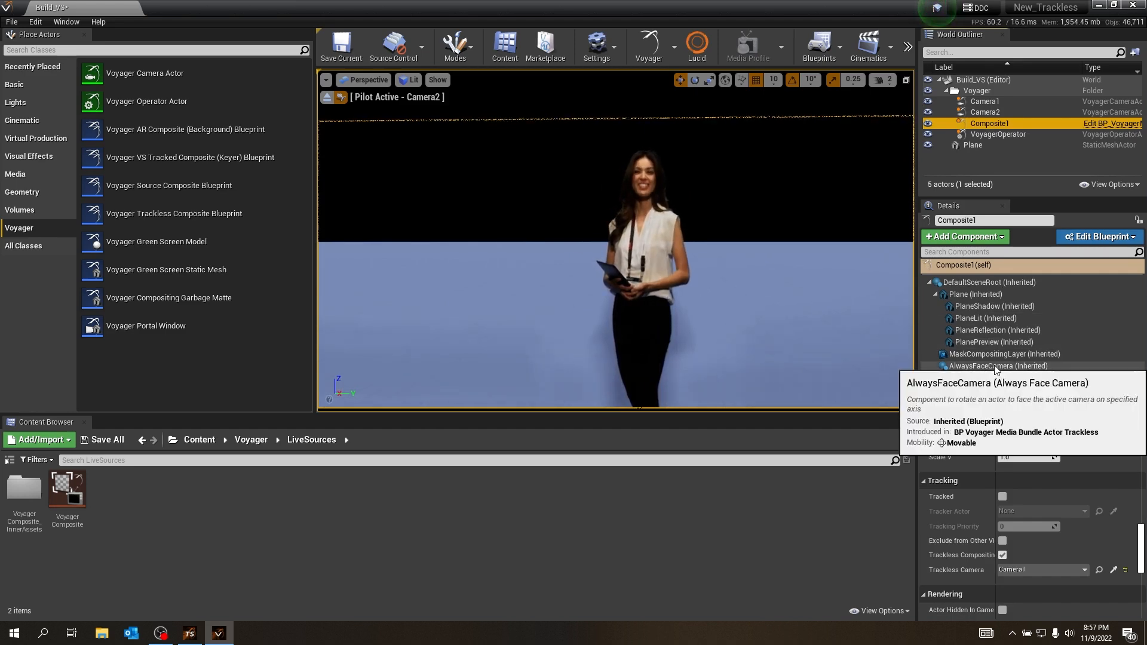
pyautogui.click(976, 237)
pyautogui.write('always')
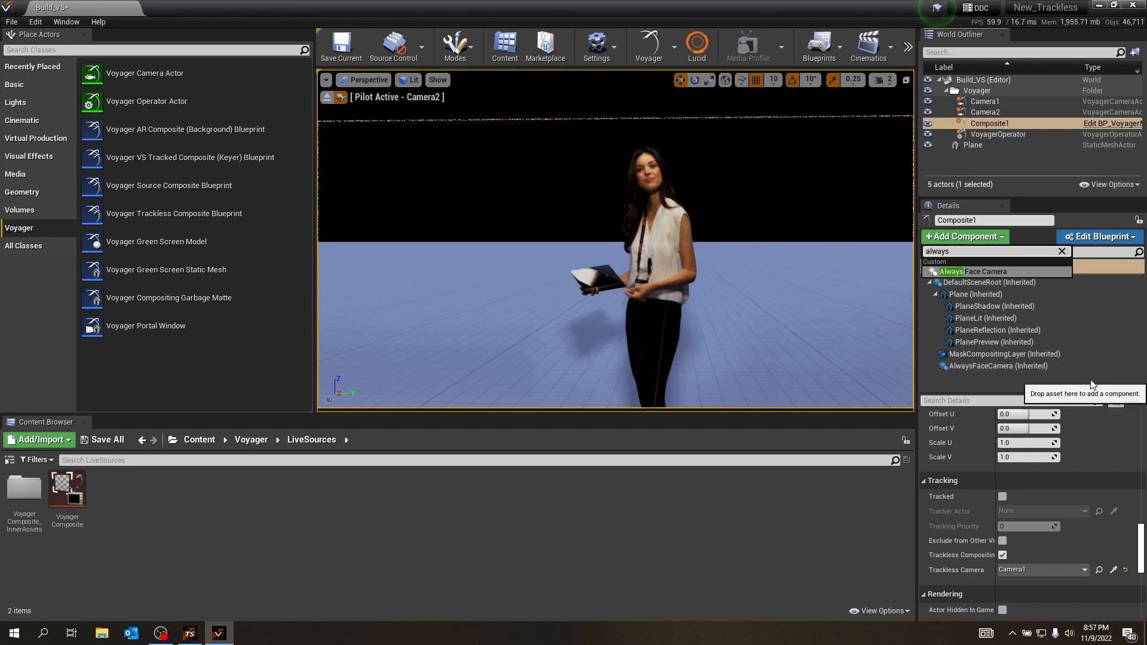
pyautogui.click(1048, 383)
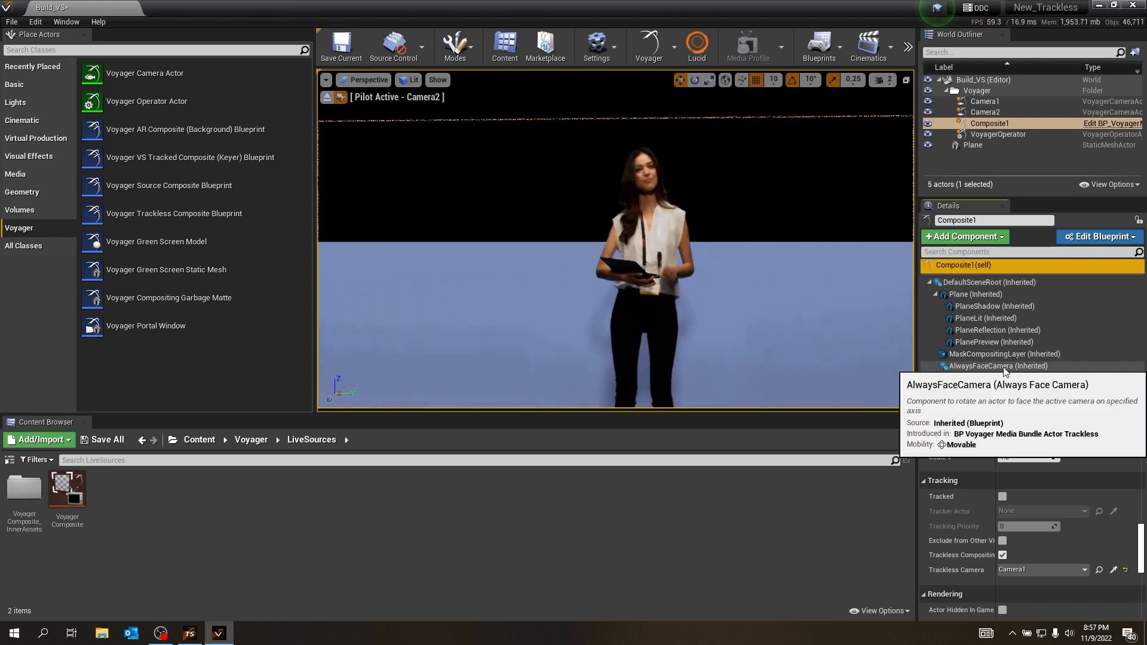
pyautogui.scroll(-2, 998, 466)
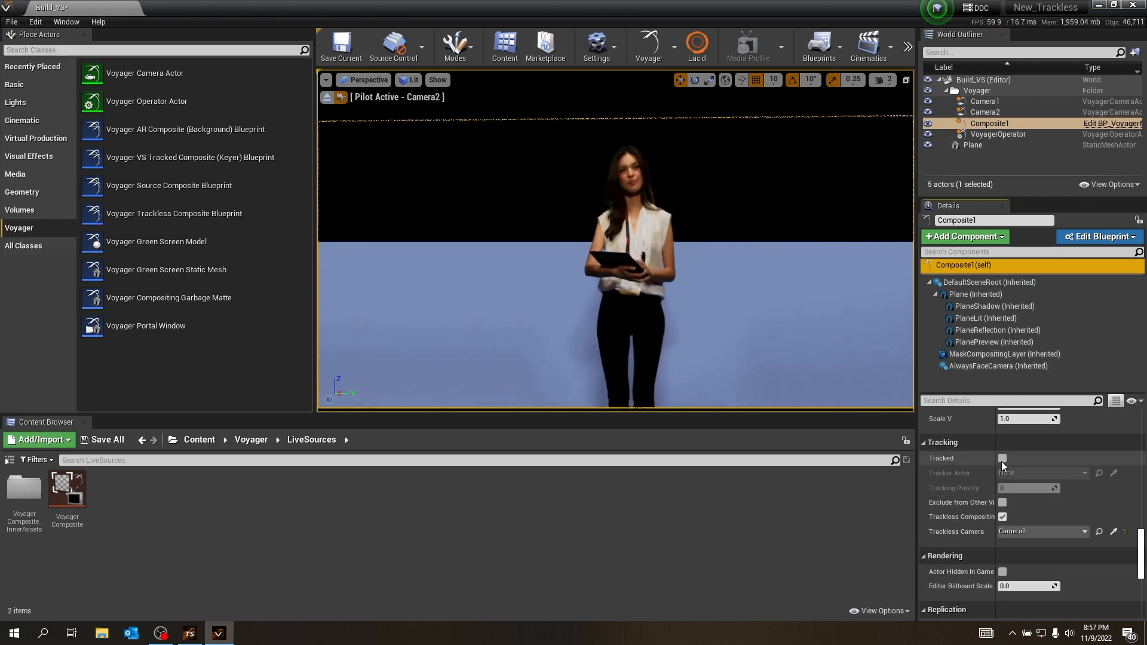
pyautogui.scroll(-2, 1095, 503)
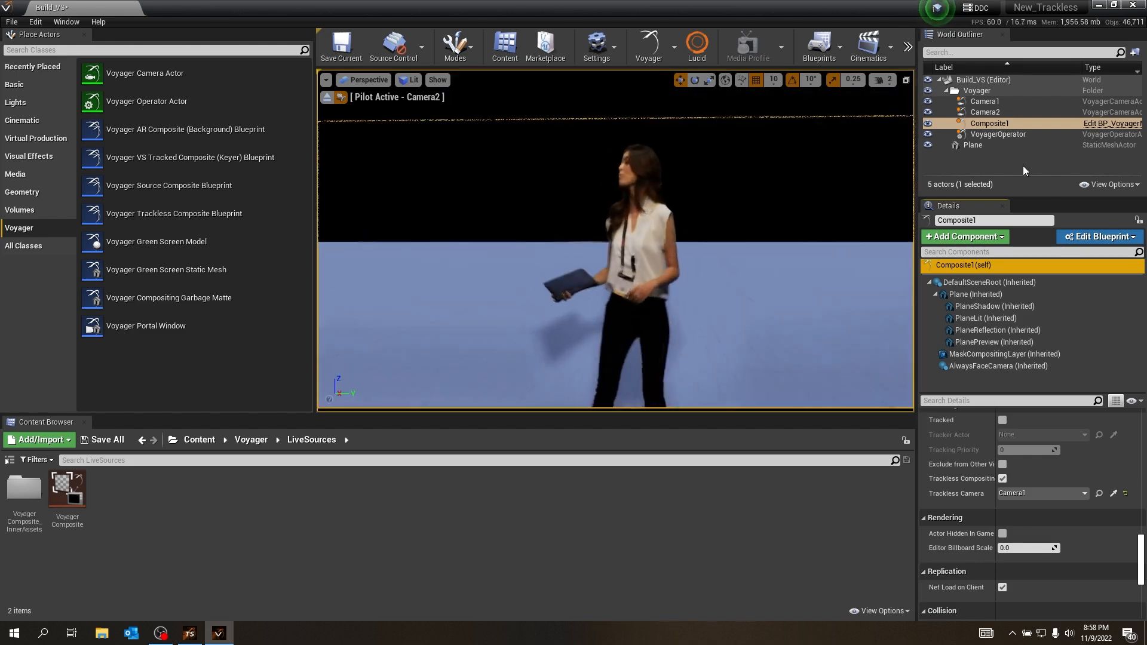
# Step: Reframe Camera2's shot of the presenter by moving and turning the piloted camera
pyautogui.click(992, 111)
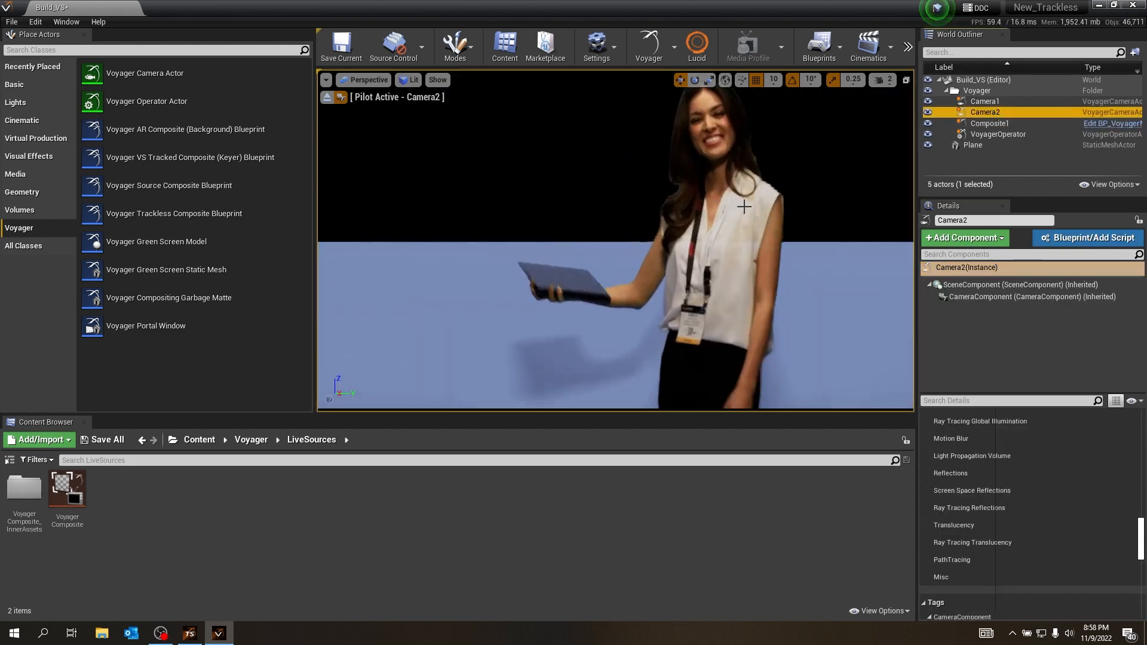
pyautogui.scroll(-4, 743, 204)
pyautogui.moveTo(743, 205); pyautogui.dragTo(742, 216, button='right')
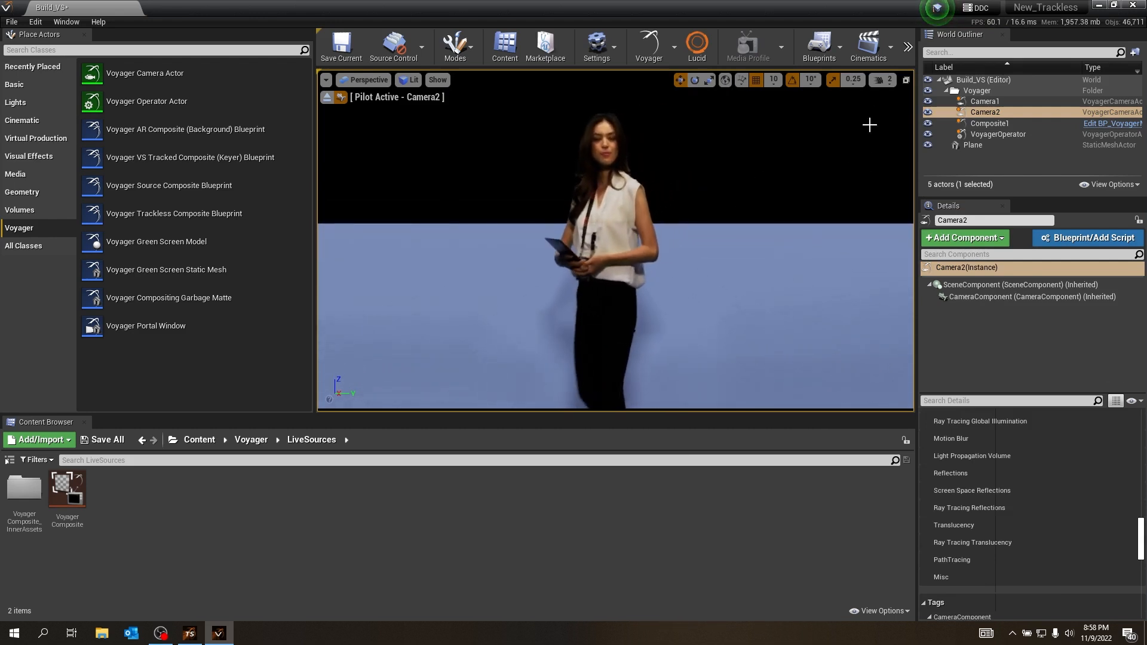
# Step: Switch the viewport to Camera1, hide Camera2 to check the unobstructed shot, and show Camera2 again
pyautogui.click(364, 80)
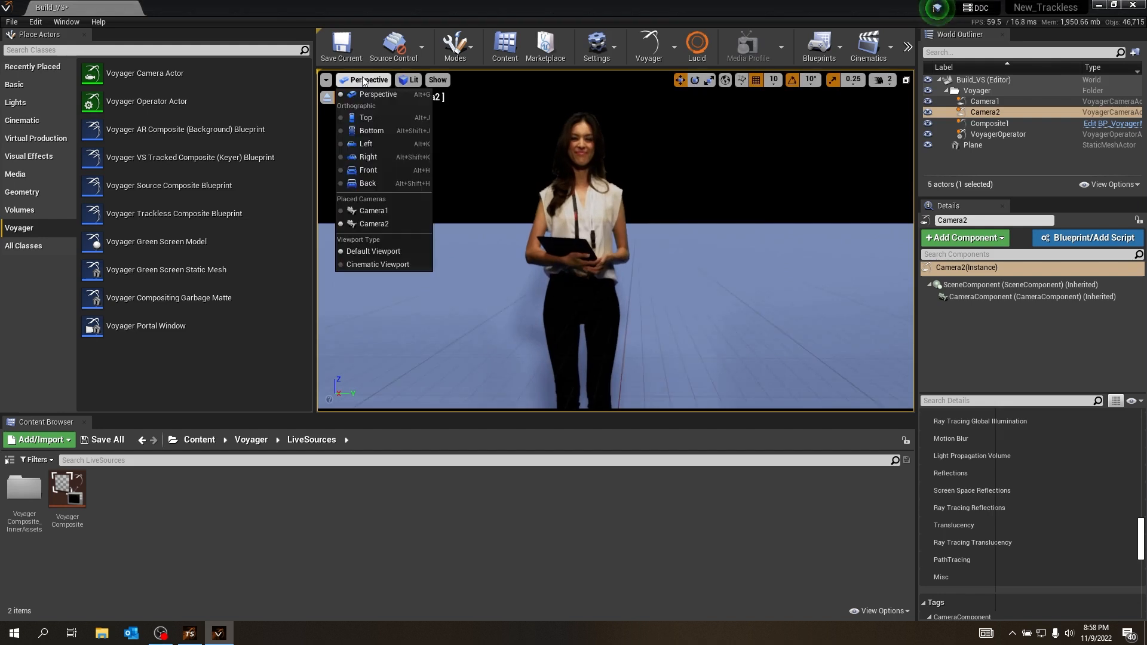
pyautogui.click(393, 202)
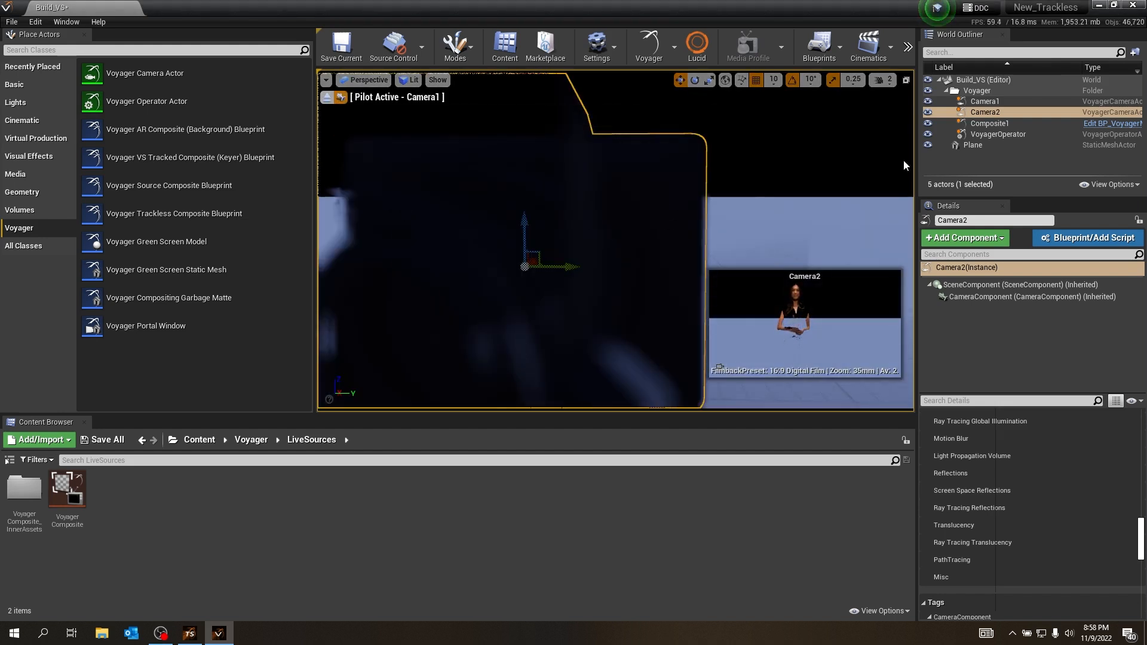
pyautogui.click(929, 103)
pyautogui.click(928, 112)
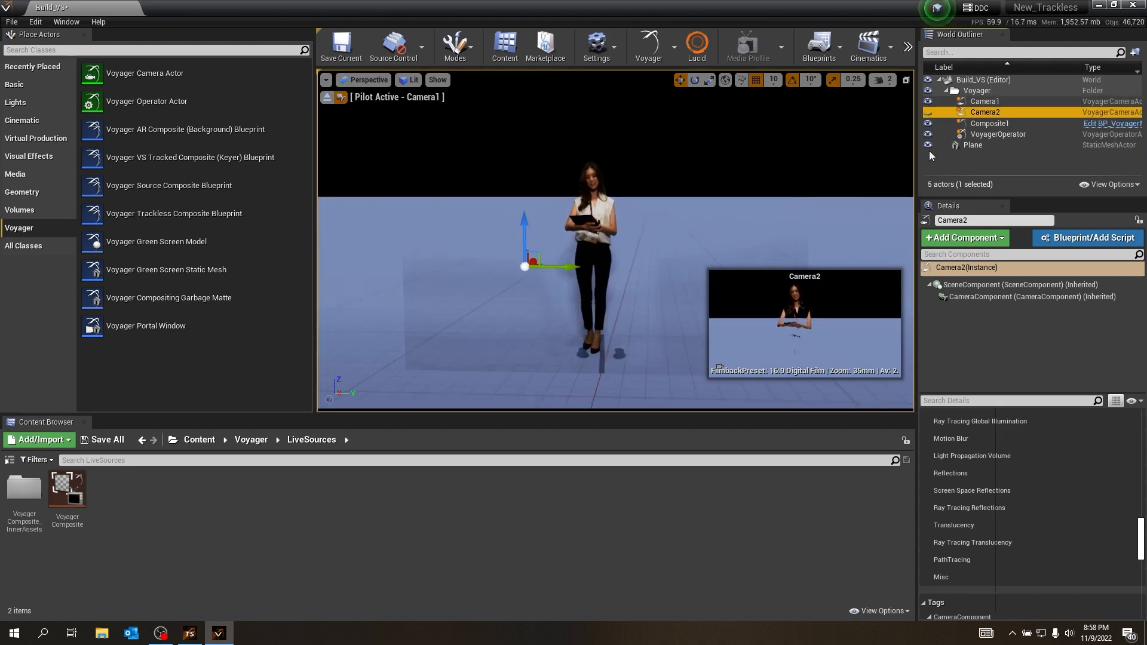
pyautogui.click(927, 112)
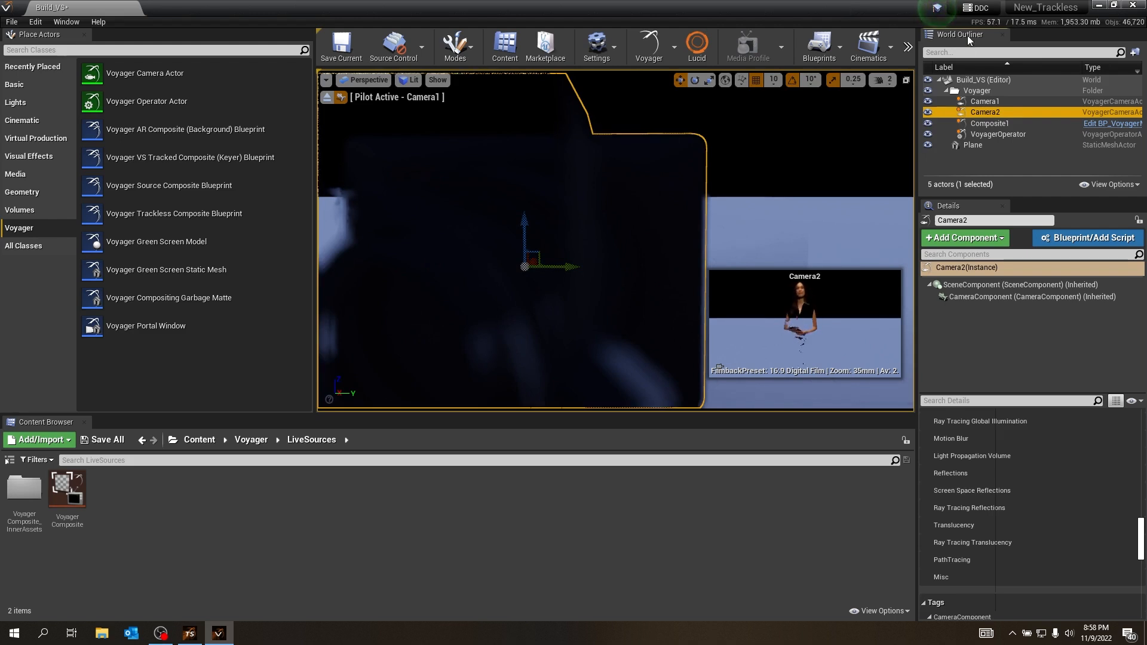
# Step: Play the level and test live switching in Trackless Studio by selecting Camera2 and returning to Camera1
pyautogui.click(908, 47)
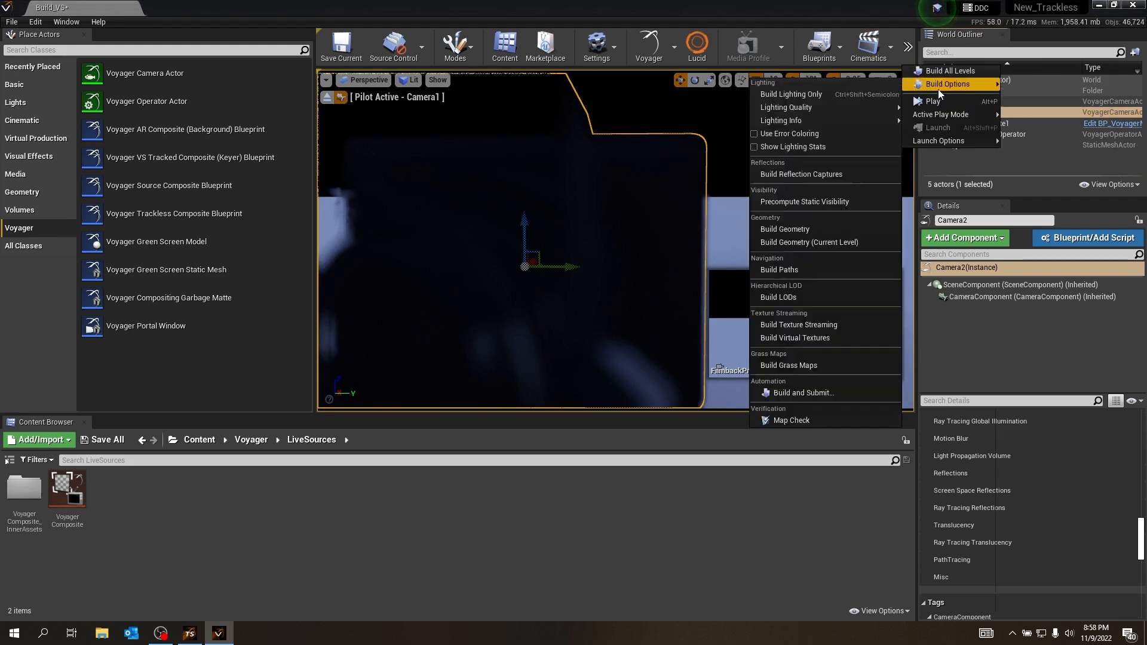
pyautogui.click(941, 105)
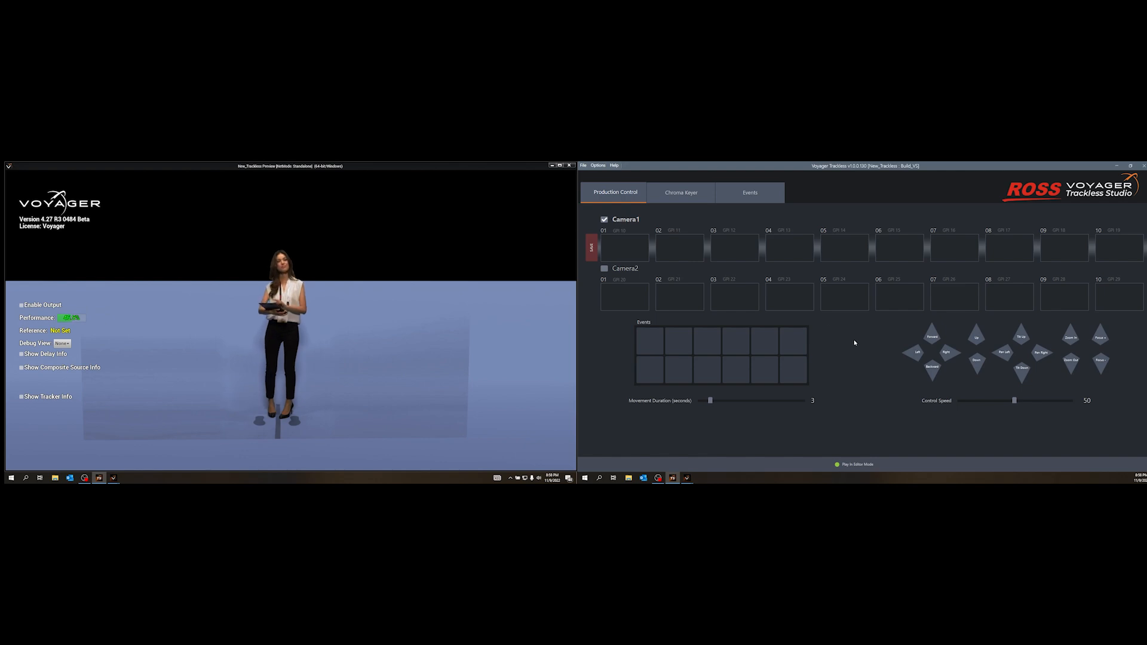
pyautogui.click(605, 269)
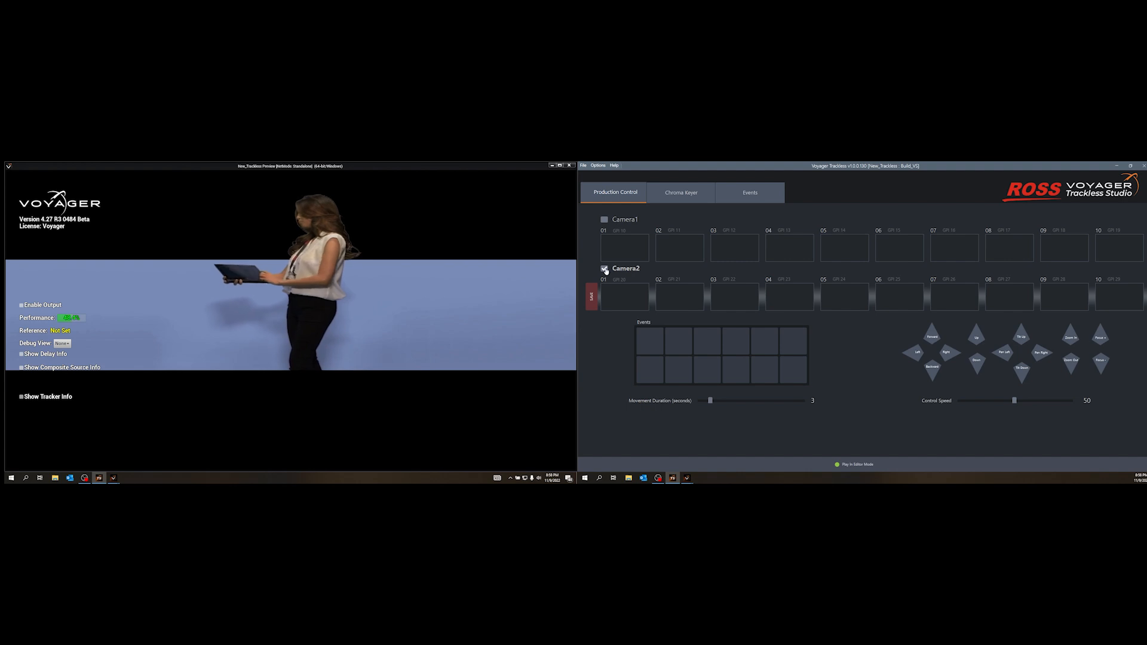
pyautogui.click(604, 219)
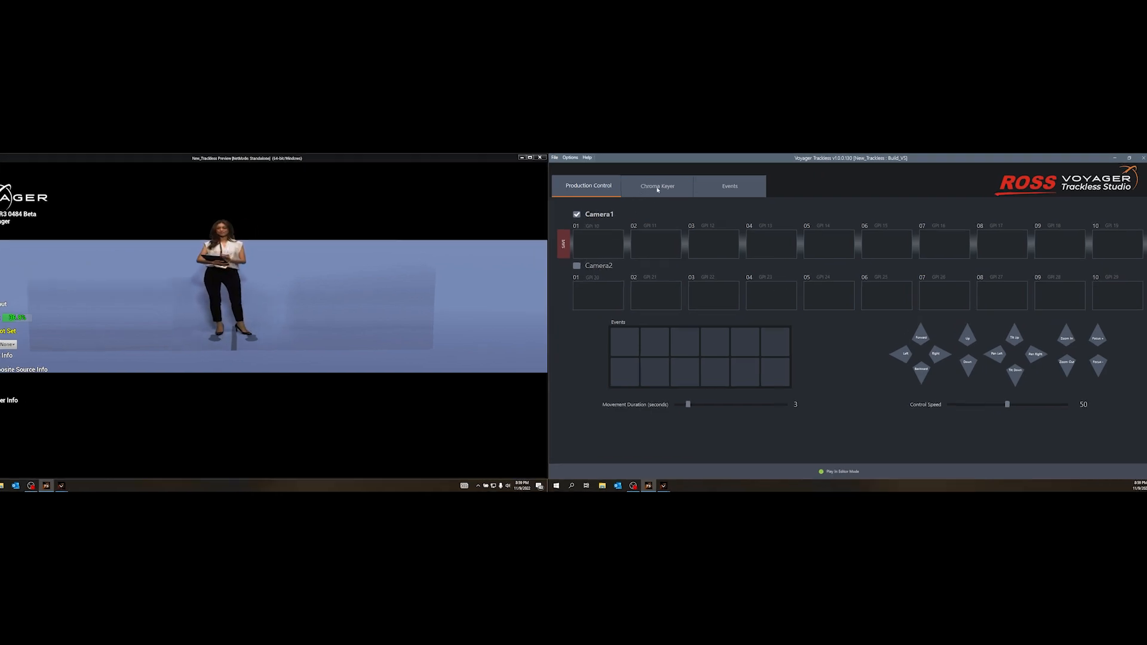
# Step: Check the available target composites in the Trackless Studio Chroma Keyer, return to Production Control and close the play preview
pyautogui.click(678, 193)
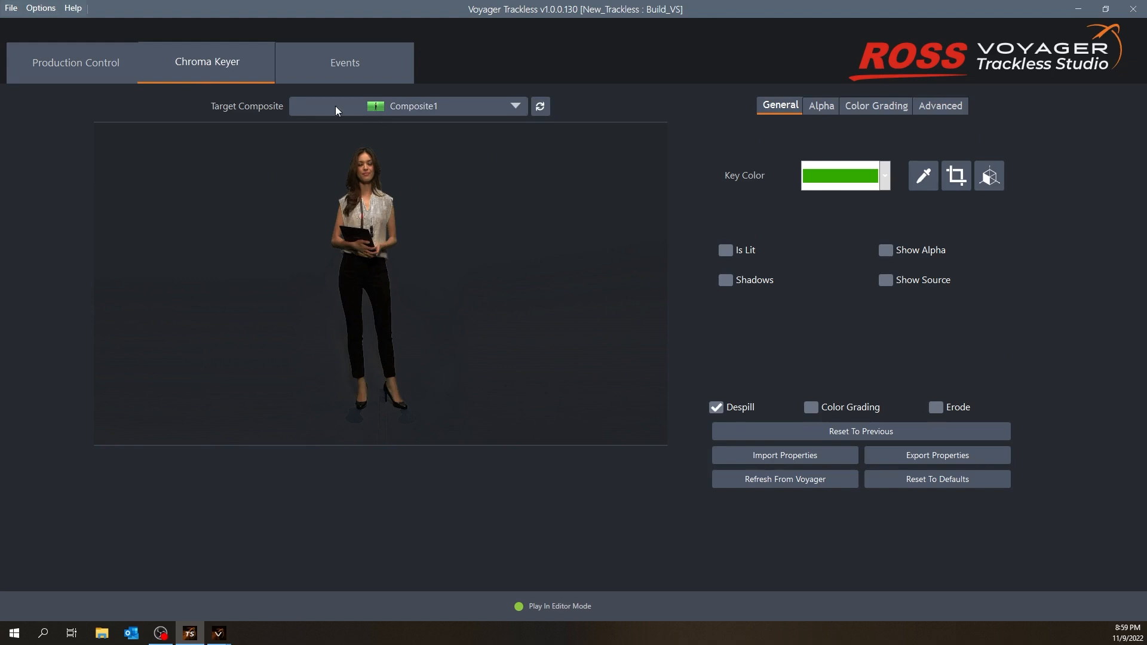
pyautogui.click(514, 106)
pyautogui.click(493, 75)
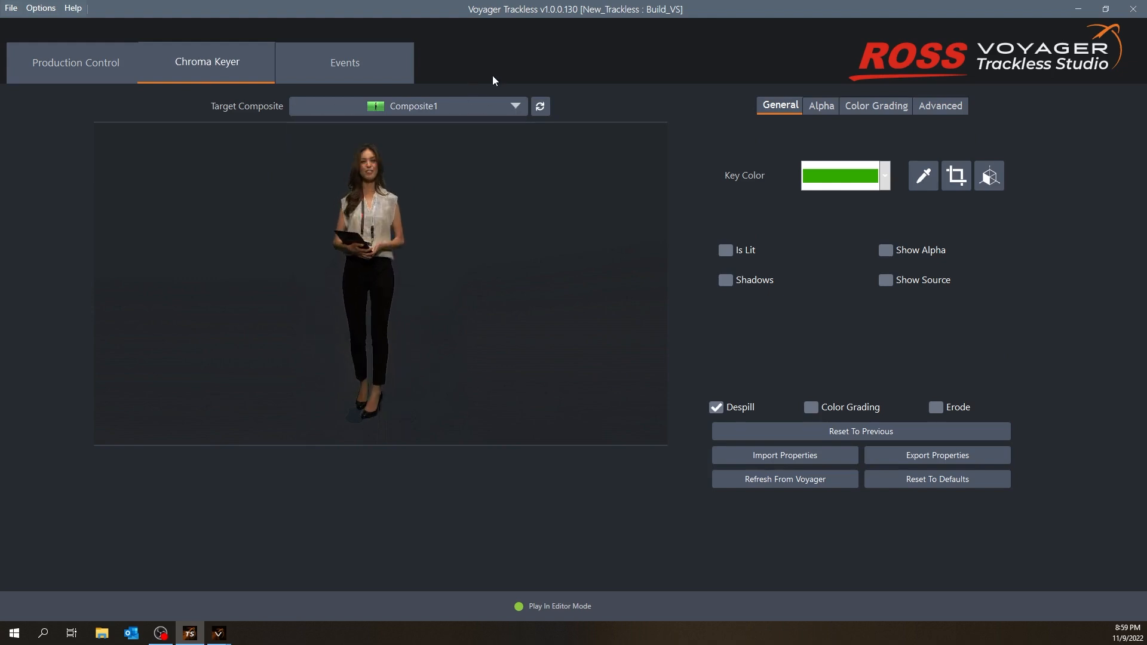
pyautogui.click(86, 66)
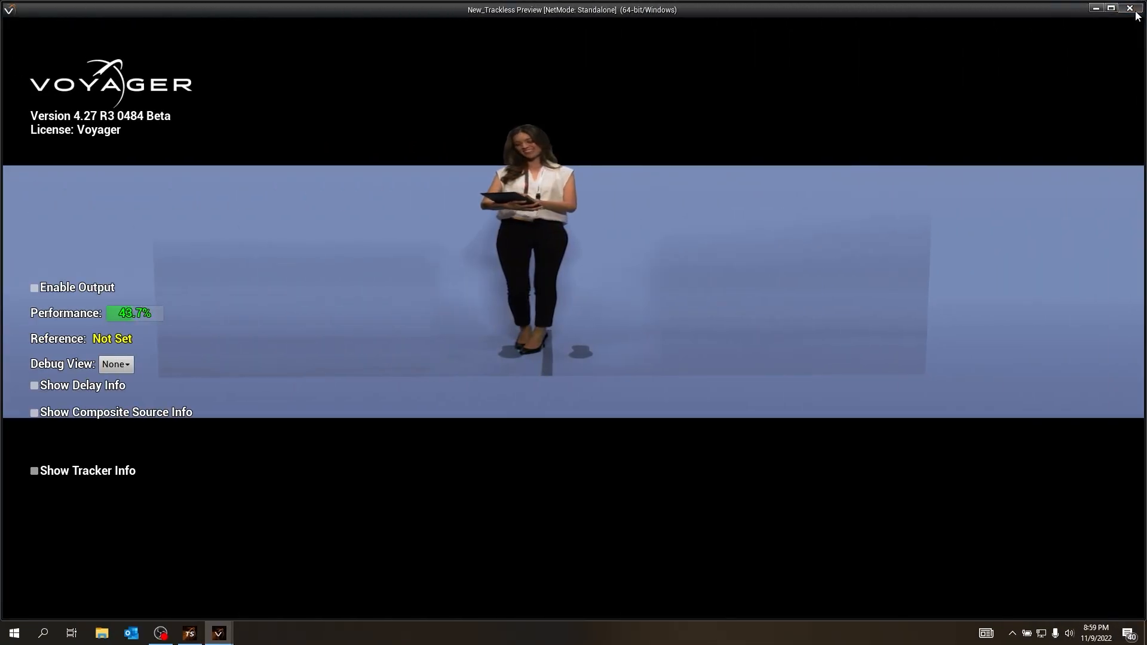
pyautogui.click(787, 9)
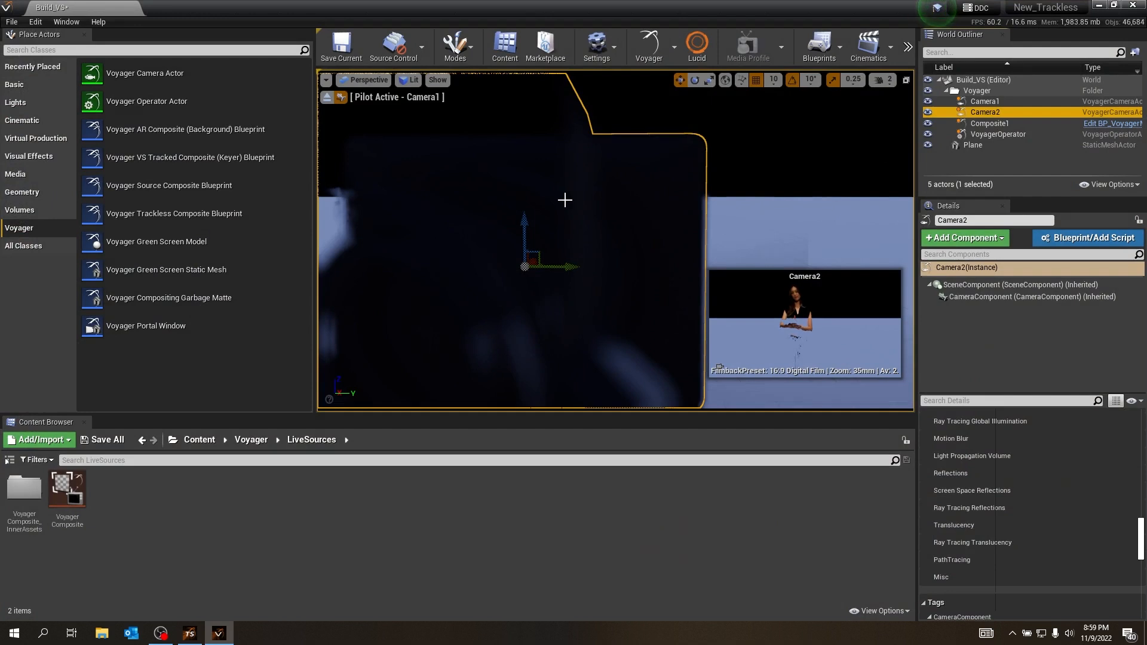
# Step: Select Camera1 and stop piloting it, returning to a free perspective view that frames the presenter from the front
pyautogui.click(484, 112)
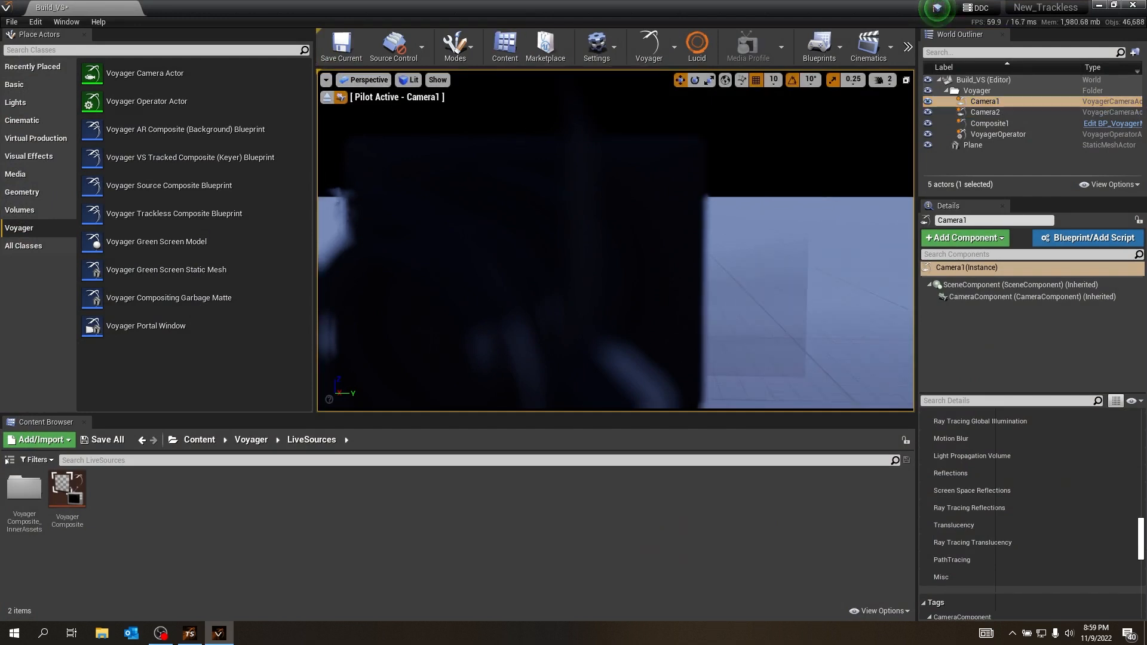
pyautogui.click(368, 80)
pyautogui.click(387, 96)
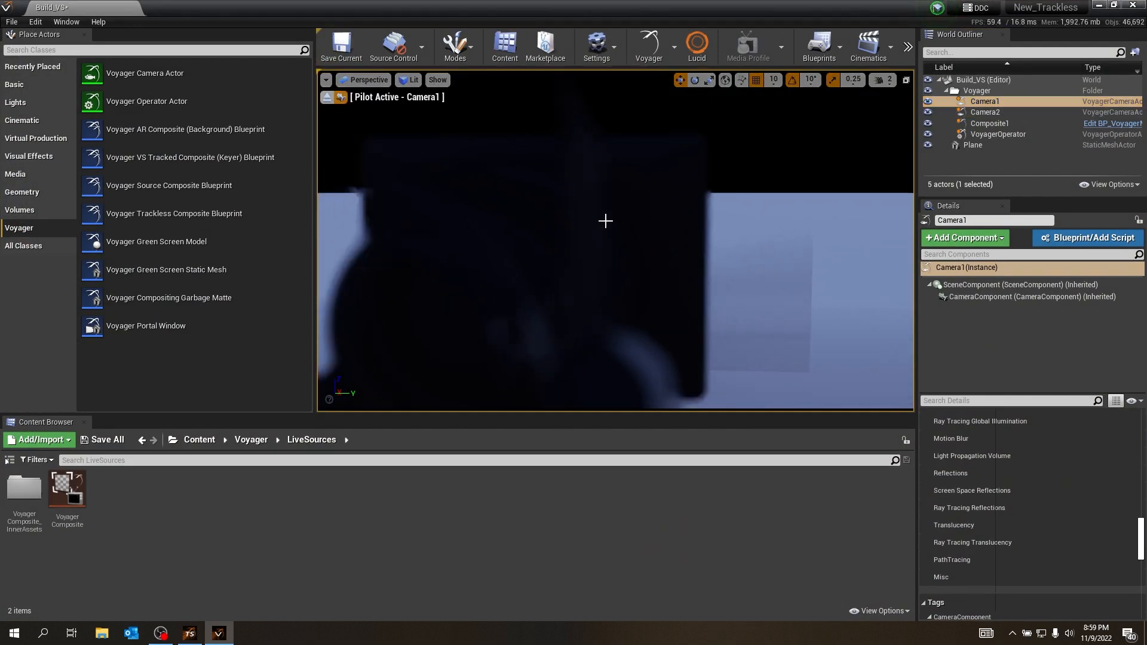
pyautogui.moveTo(406, 100)
pyautogui.mouseDown(button='right')
pyautogui.moveTo(443, 100)
pyautogui.moveTo(407, 99)
pyautogui.mouseUp(button='right')
pyautogui.click(331, 99)
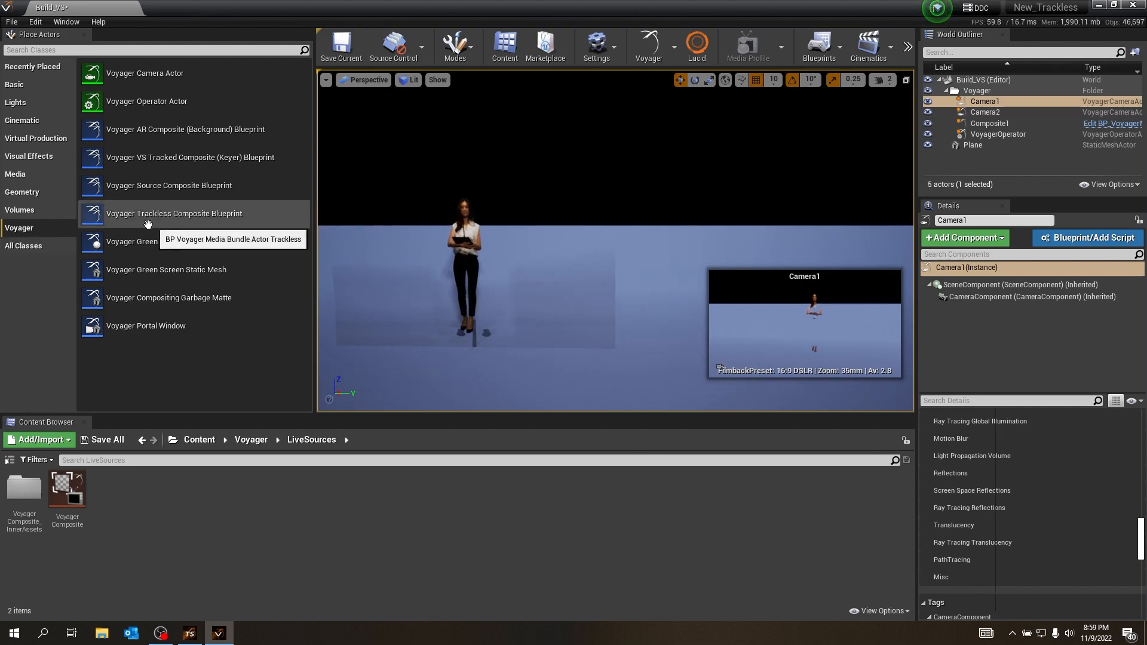
# Step: Place a second Voyager Trackless Composite Blueprint on the floor beside the existing presenter and select it
pyautogui.moveTo(155, 219); pyautogui.dragTo(738, 333)
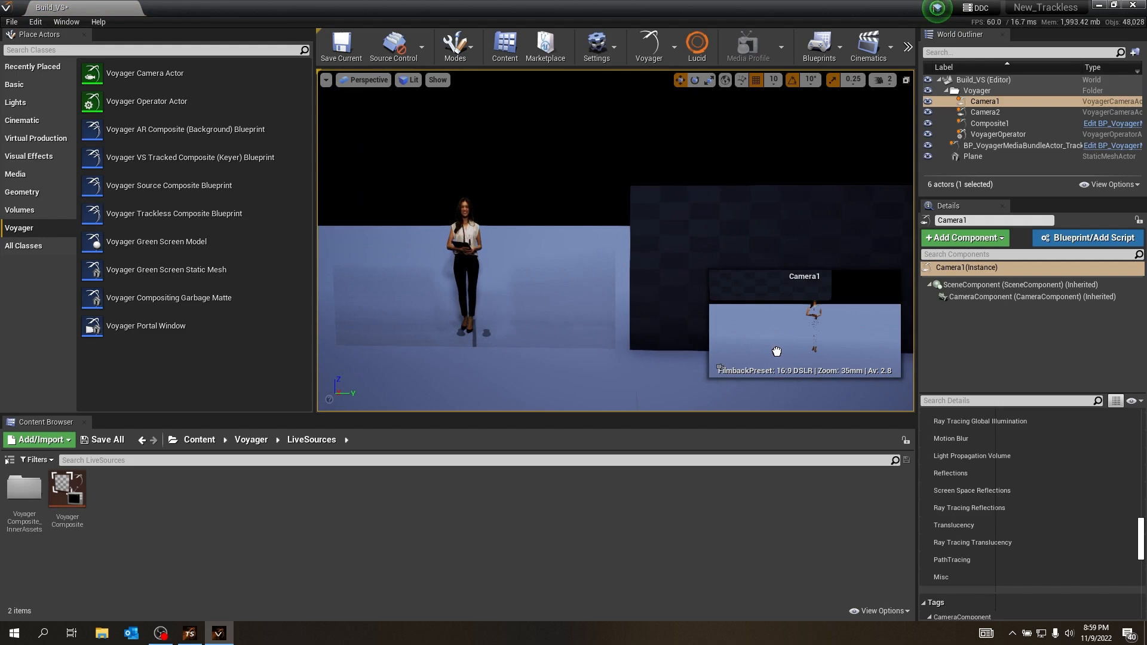
pyautogui.click(770, 348)
pyautogui.moveTo(606, 232); pyautogui.dragTo(610, 226, button='right')
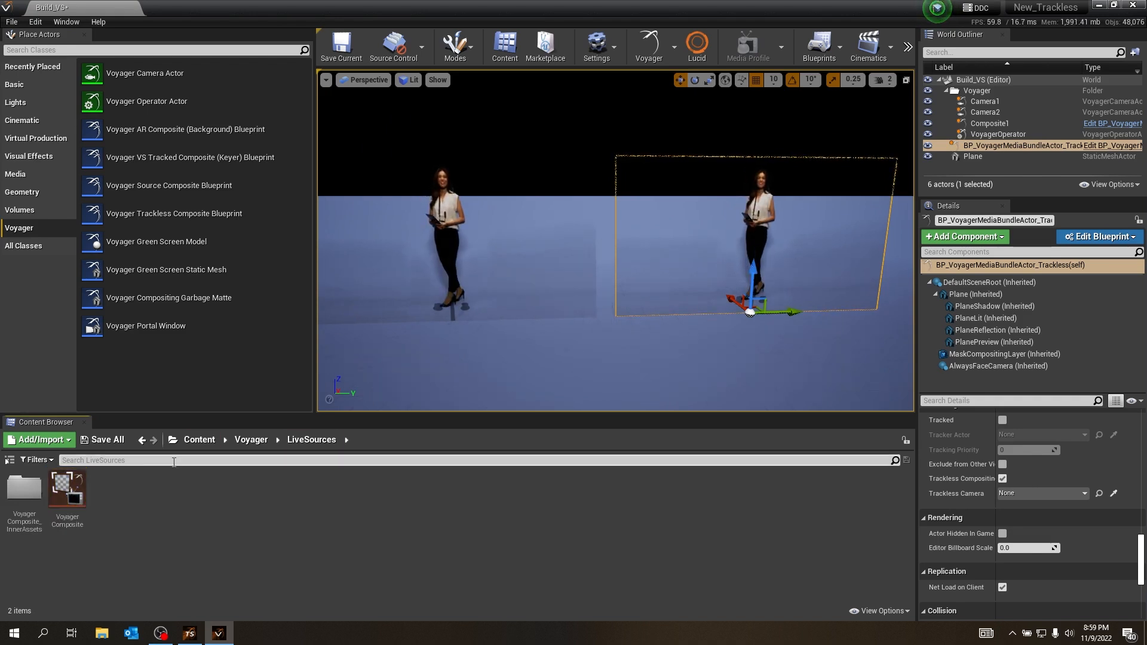
# Step: Duplicate the VoyagerComposite media bundle in LiveSources and review the copy's keyer mode and media source settings
pyautogui.rightClick(96, 481)
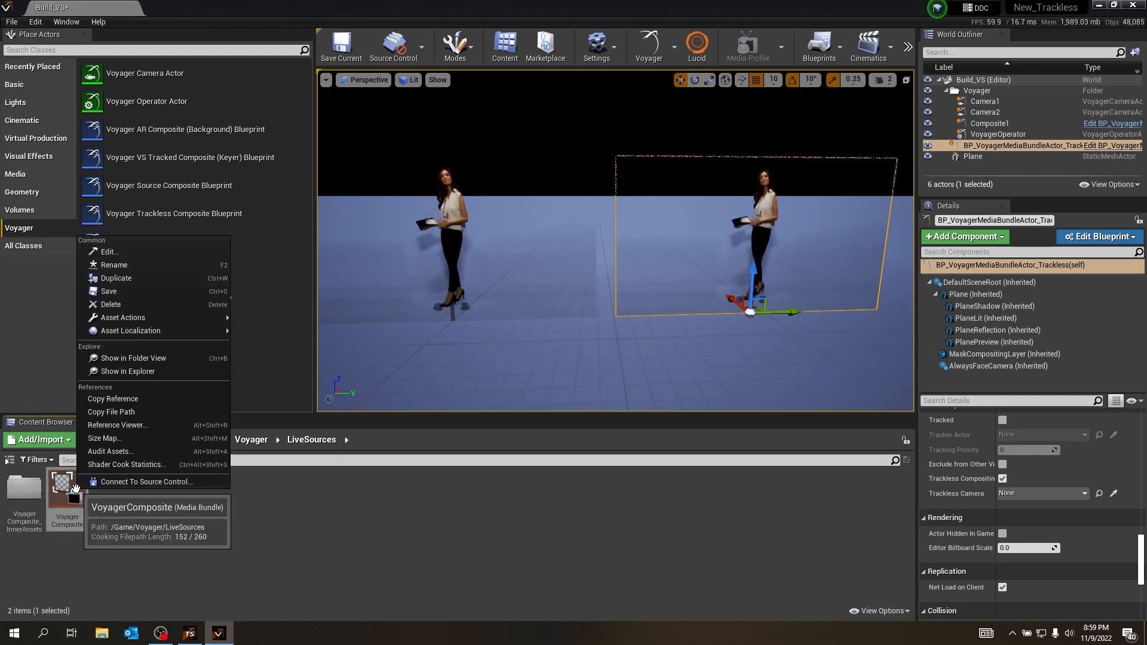
pyautogui.click(107, 272)
pyautogui.press('Return')
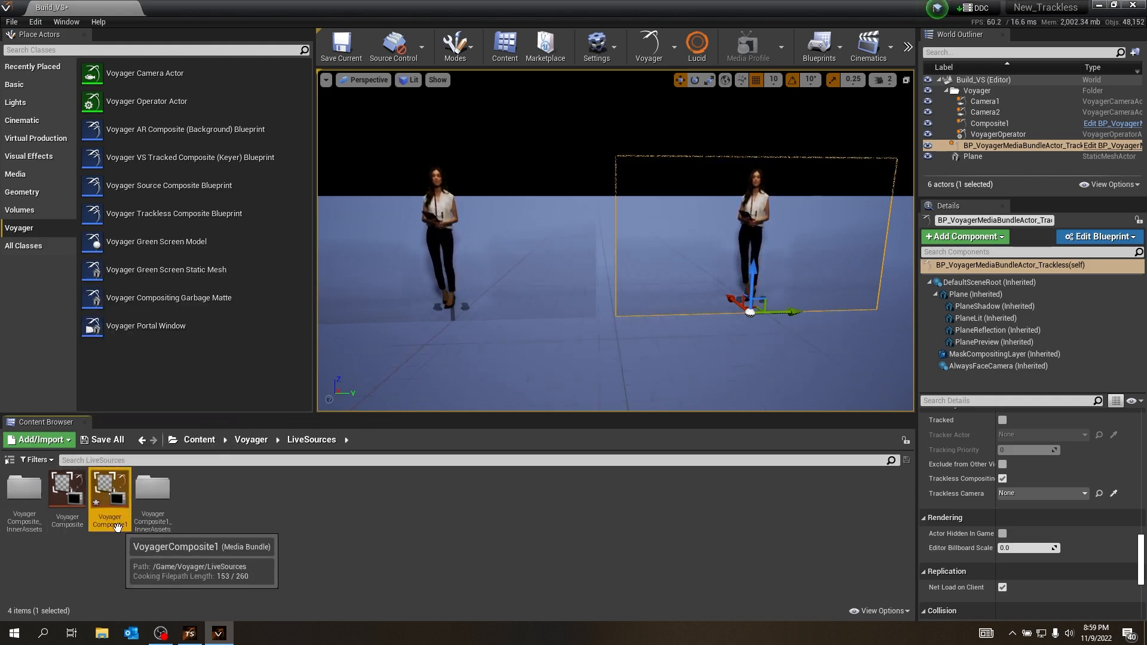
pyautogui.doubleClick(116, 526)
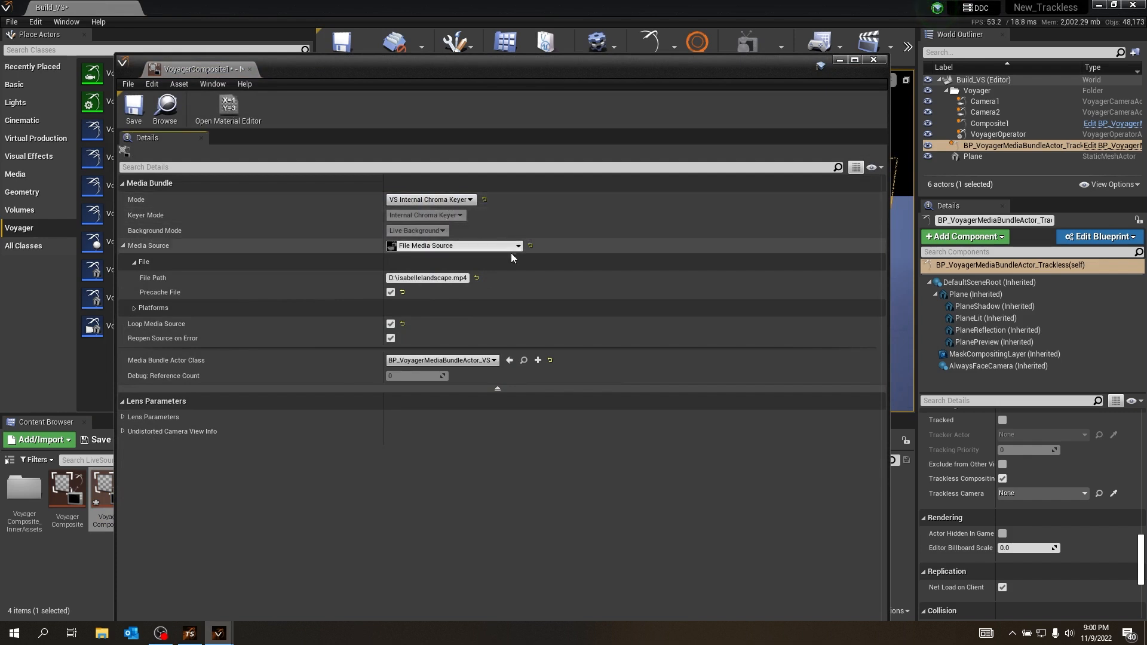
pyautogui.moveTo(779, 78); pyautogui.dragTo(785, 91)
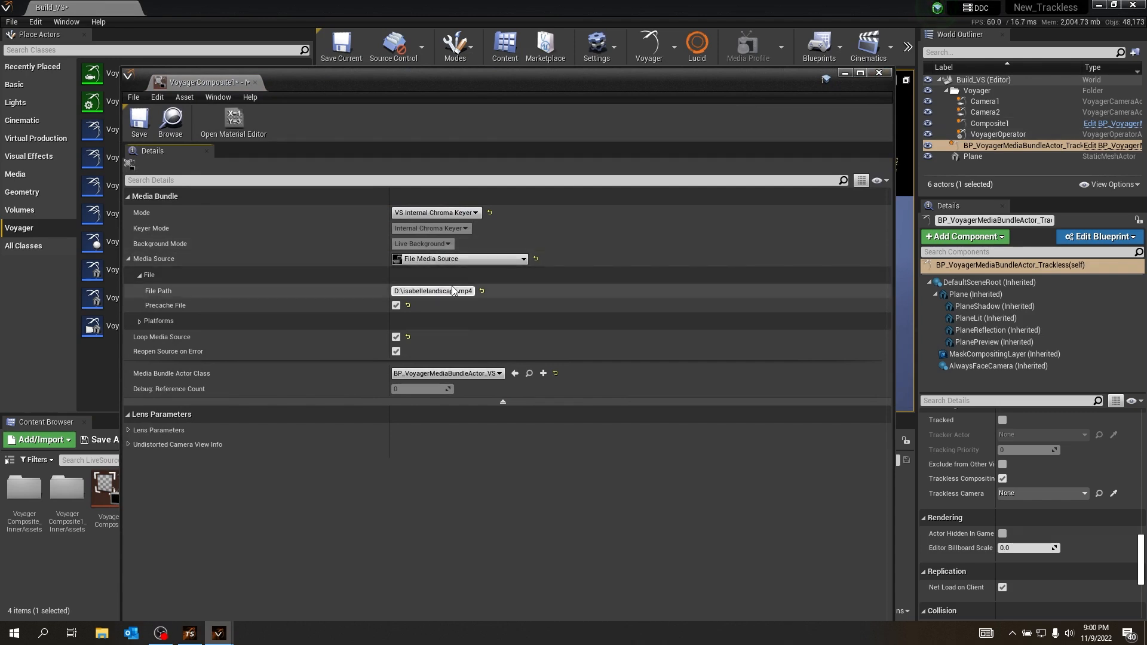
pyautogui.click(878, 73)
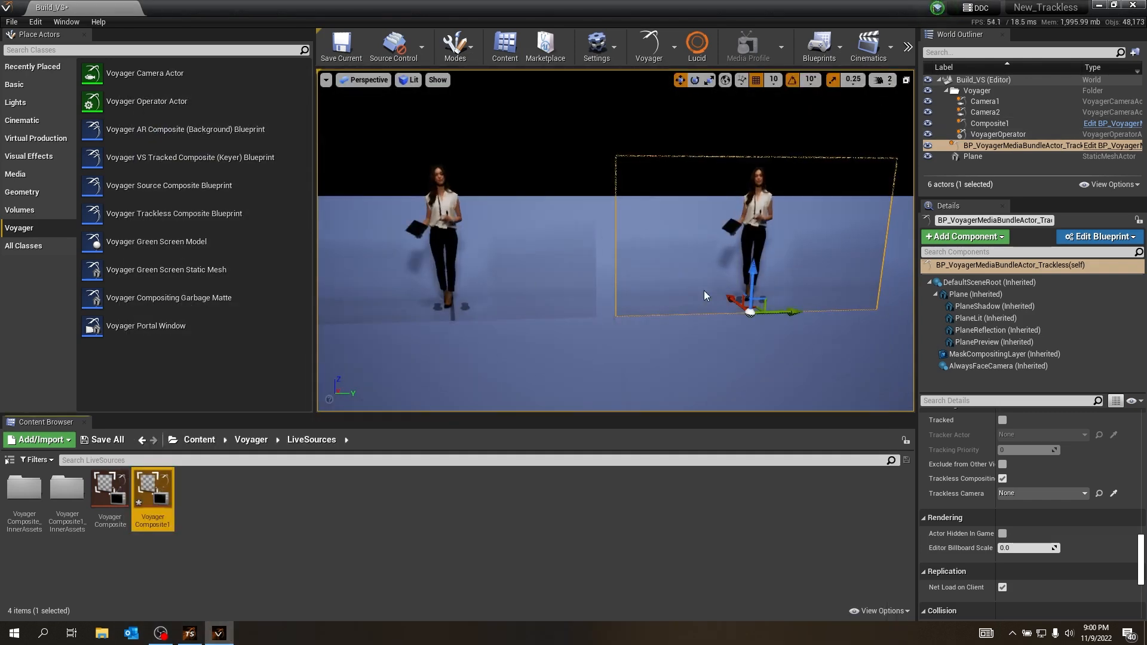
# Step: Place a sphere behind the original presenter and a cone behind the second one as visual references
pyautogui.moveTo(546, 259); pyautogui.dragTo(532, 253, button='right')
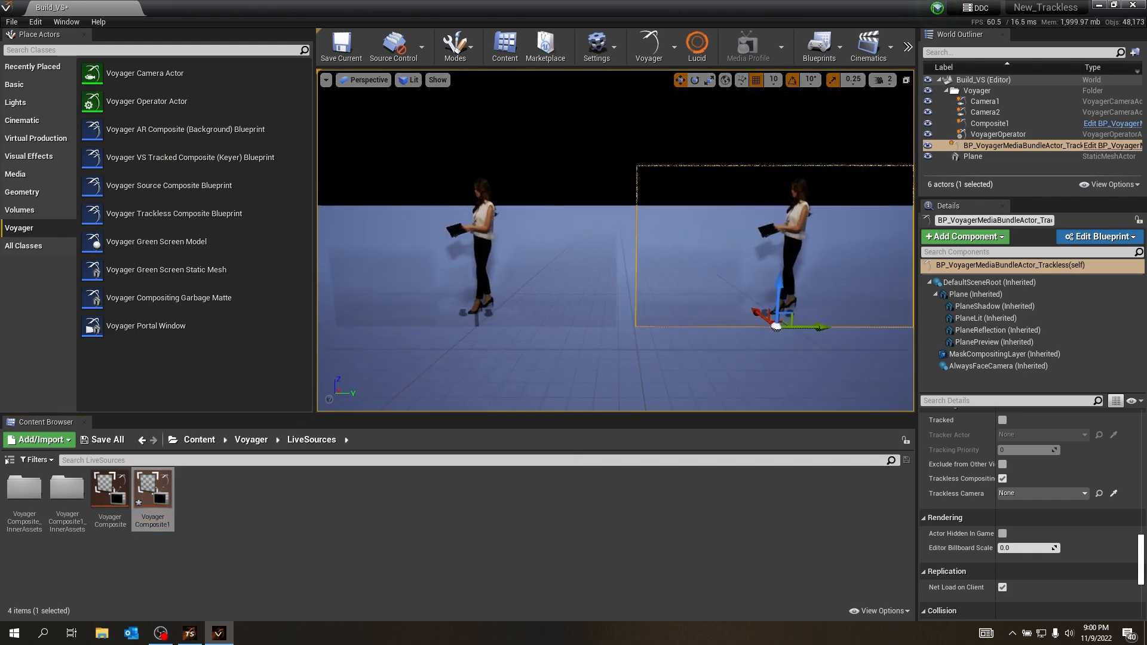
pyautogui.click(14, 84)
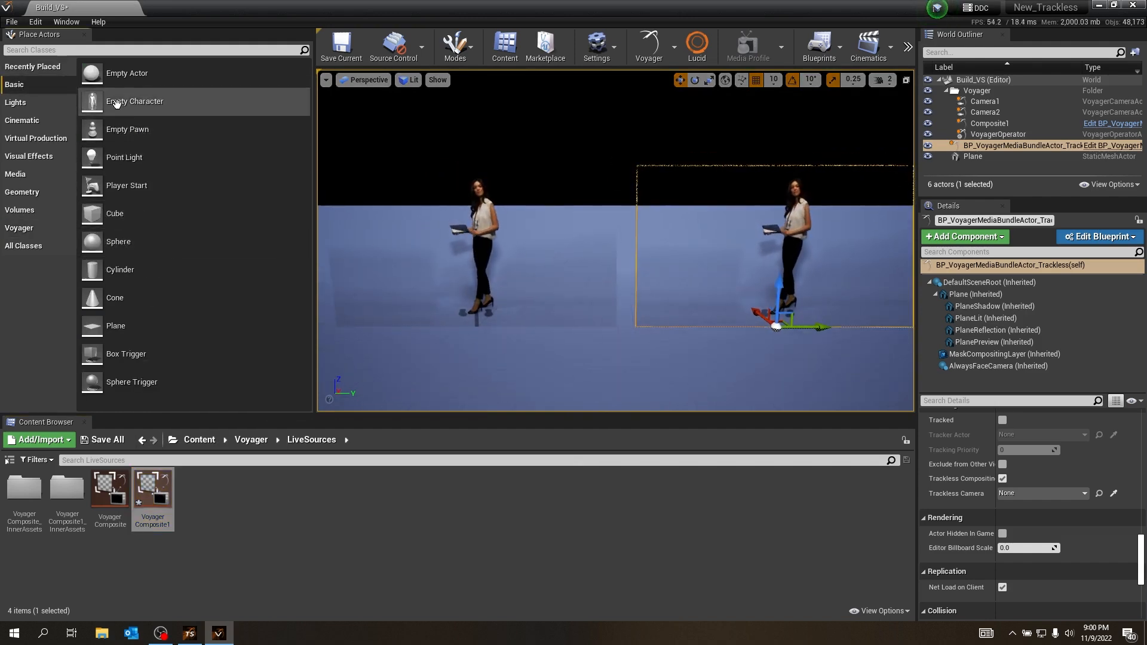
pyautogui.moveTo(113, 242); pyautogui.dragTo(539, 261)
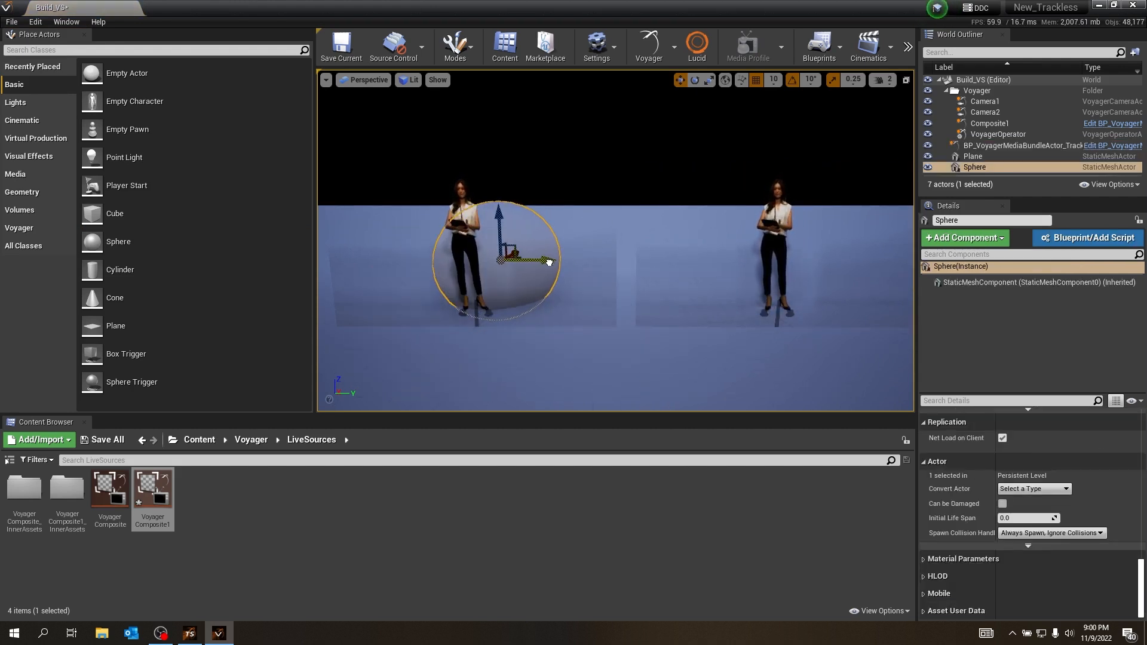
pyautogui.moveTo(114, 297); pyautogui.dragTo(747, 267)
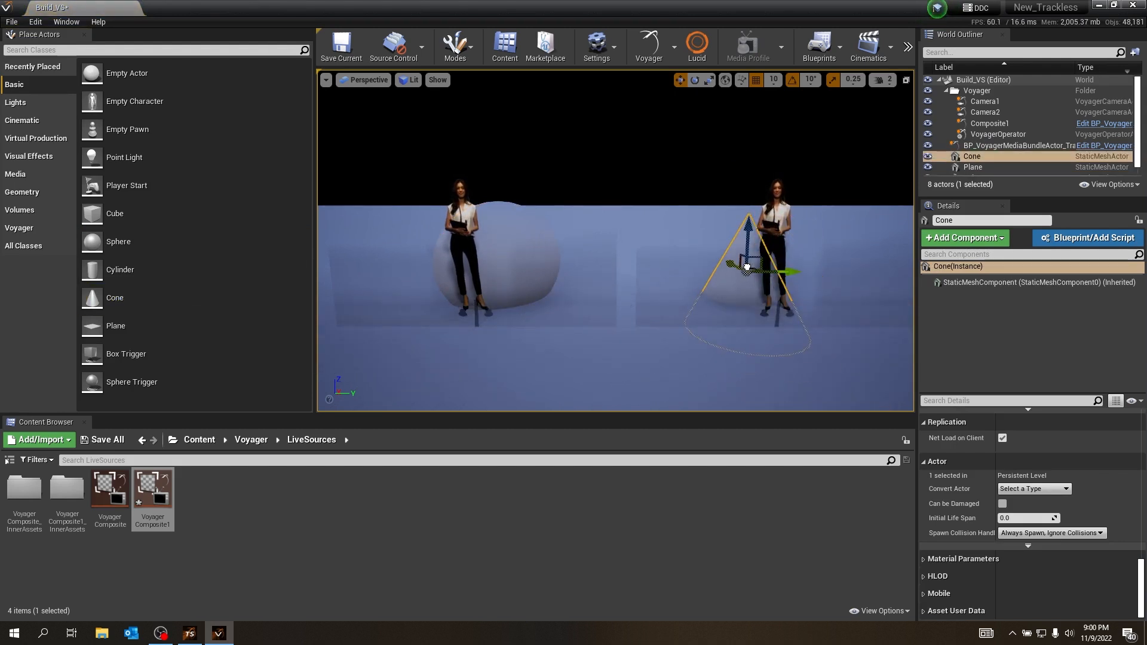
pyautogui.click(726, 156)
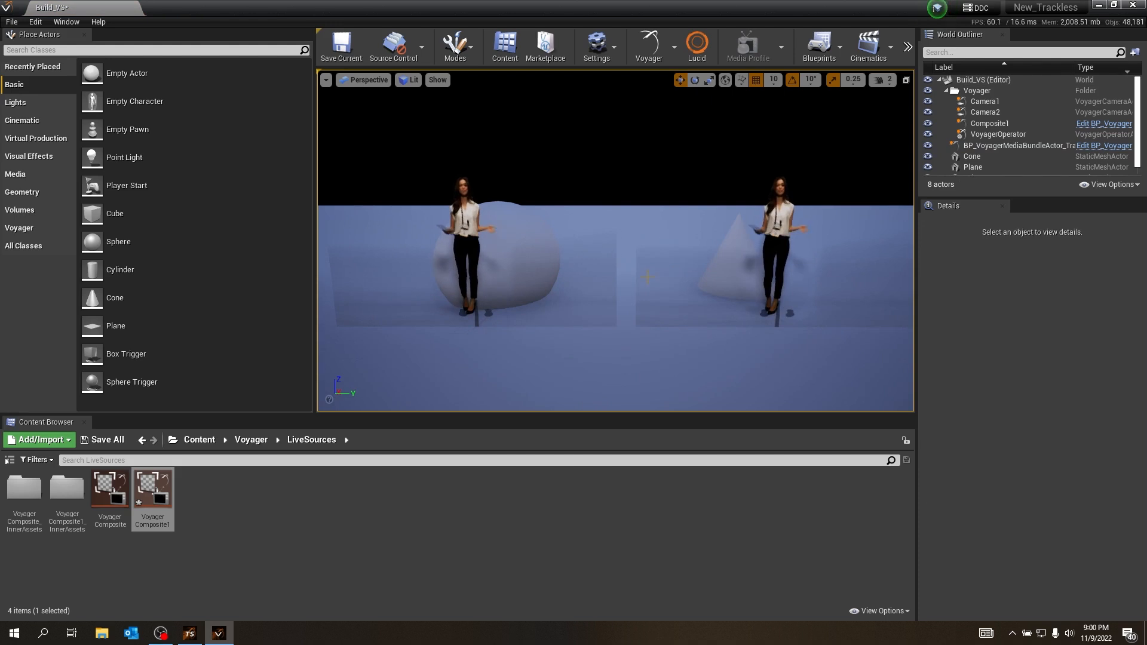
# Step: Enable Exclude from Other Views for Composite1, and widen the property name column to read the full labels
pyautogui.click(692, 269)
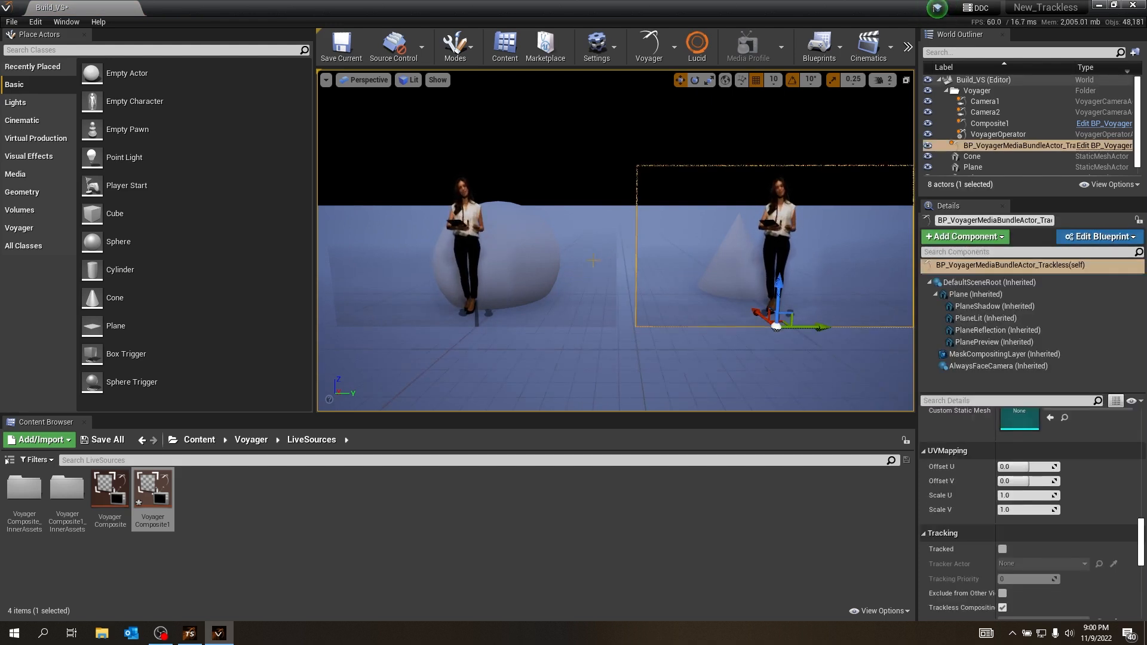
pyautogui.click(577, 218)
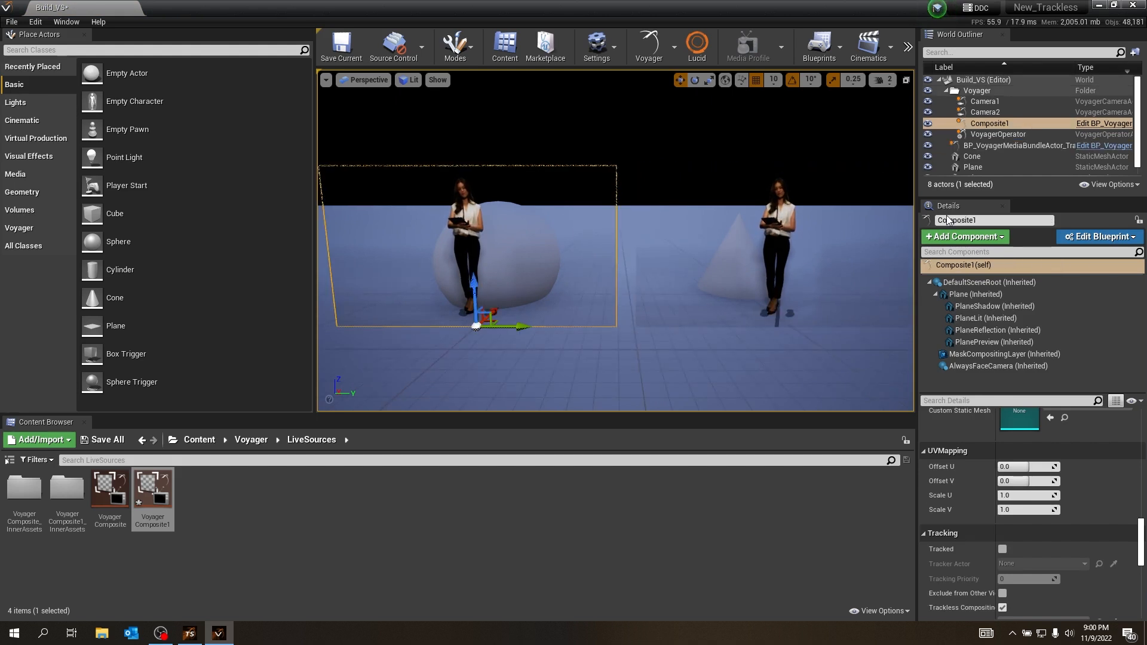
pyautogui.scroll(-4, 1000, 521)
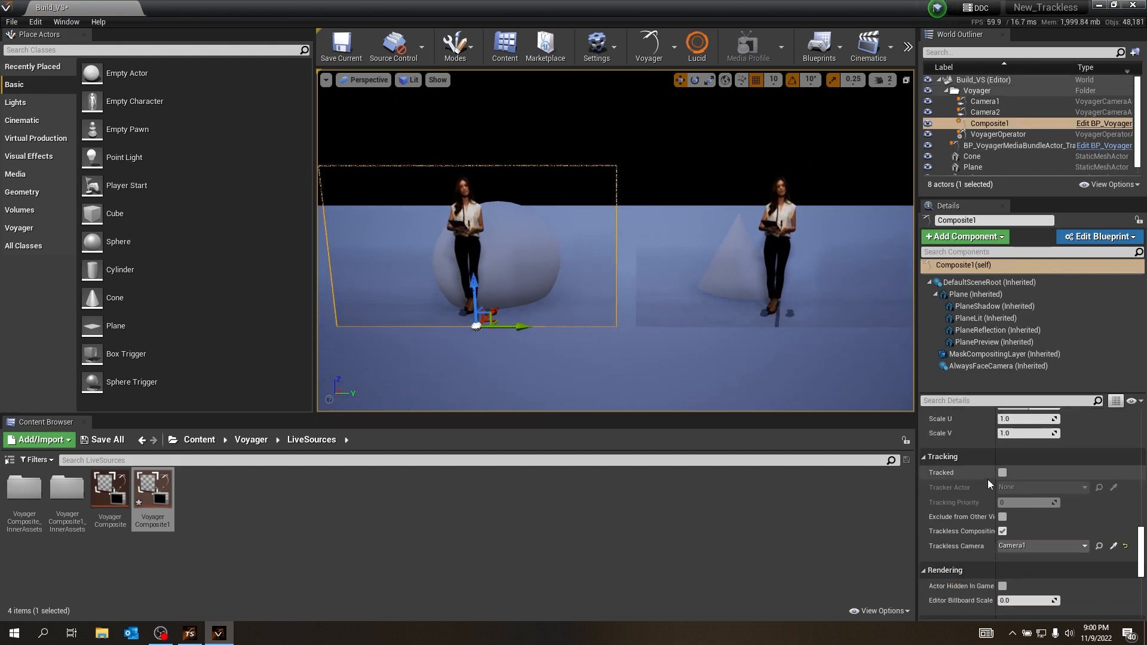
pyautogui.click(1003, 518)
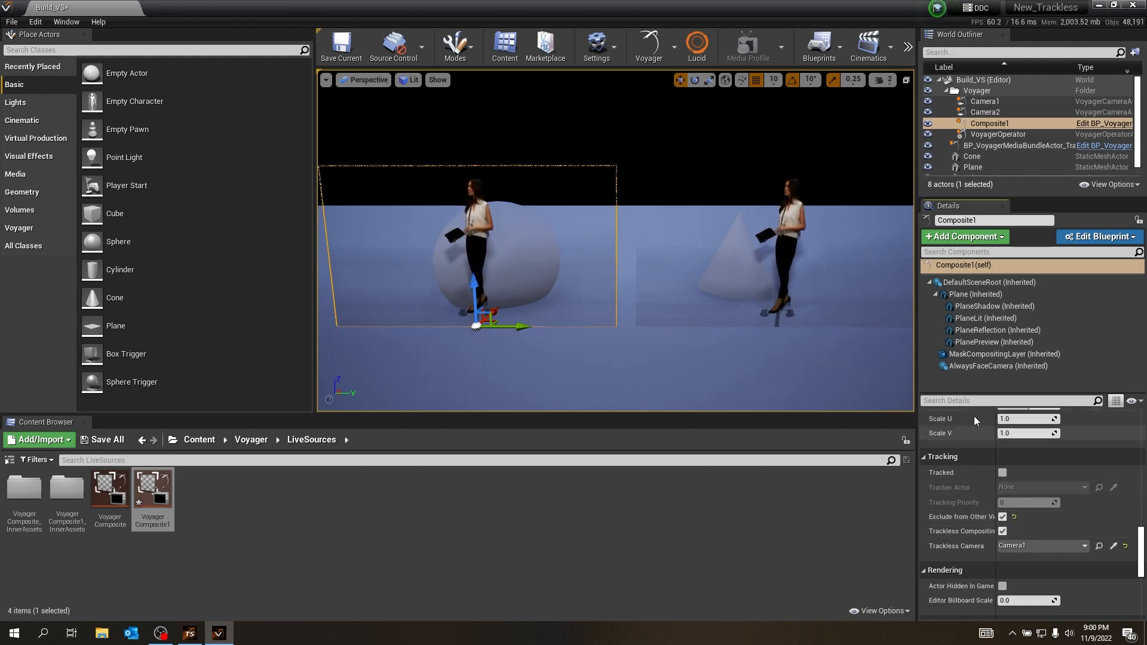
pyautogui.moveTo(997, 476); pyautogui.dragTo(1027, 476)
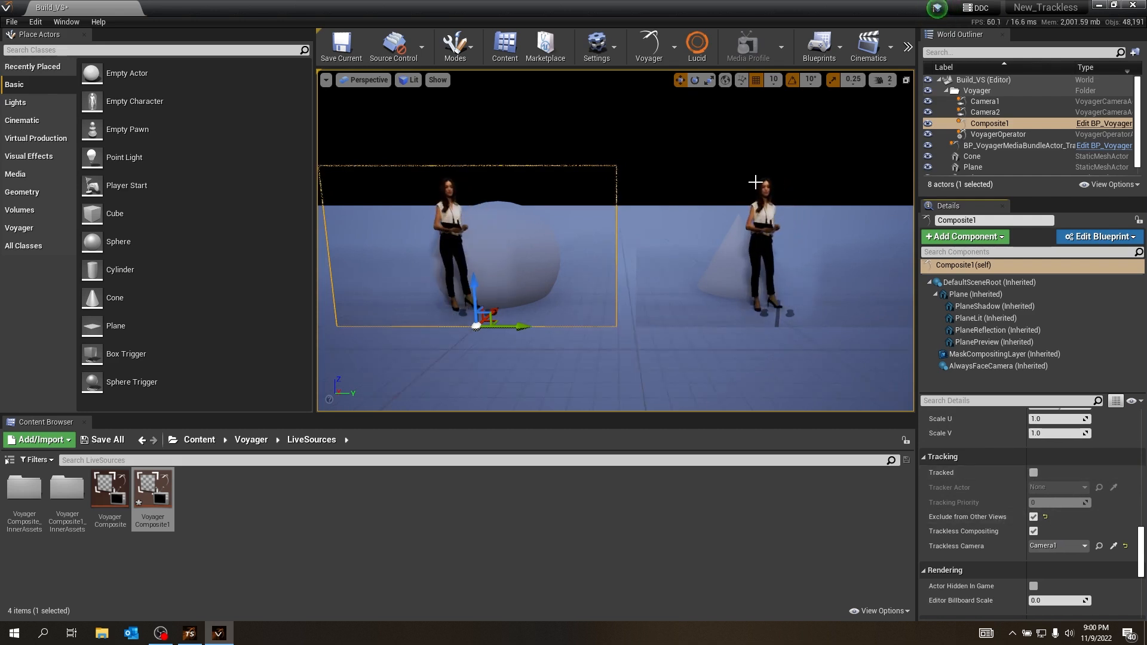
# Step: Rename the new trackless composite actor as Composite2 and move it into the Voyager folder
pyautogui.click(835, 203)
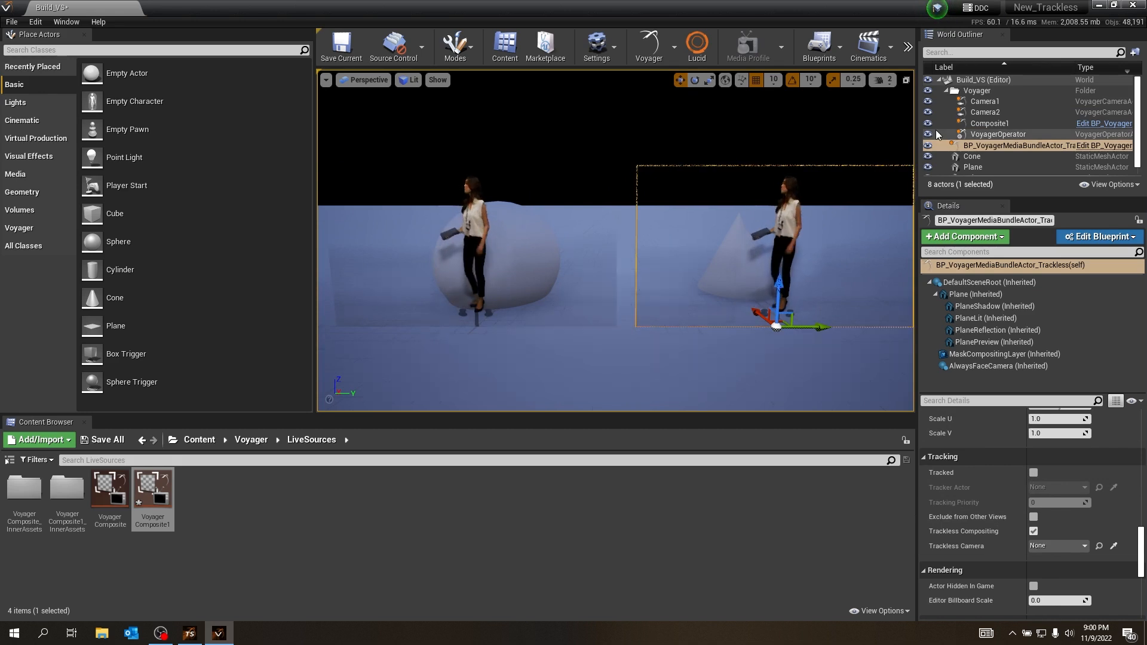
pyautogui.click(1009, 148)
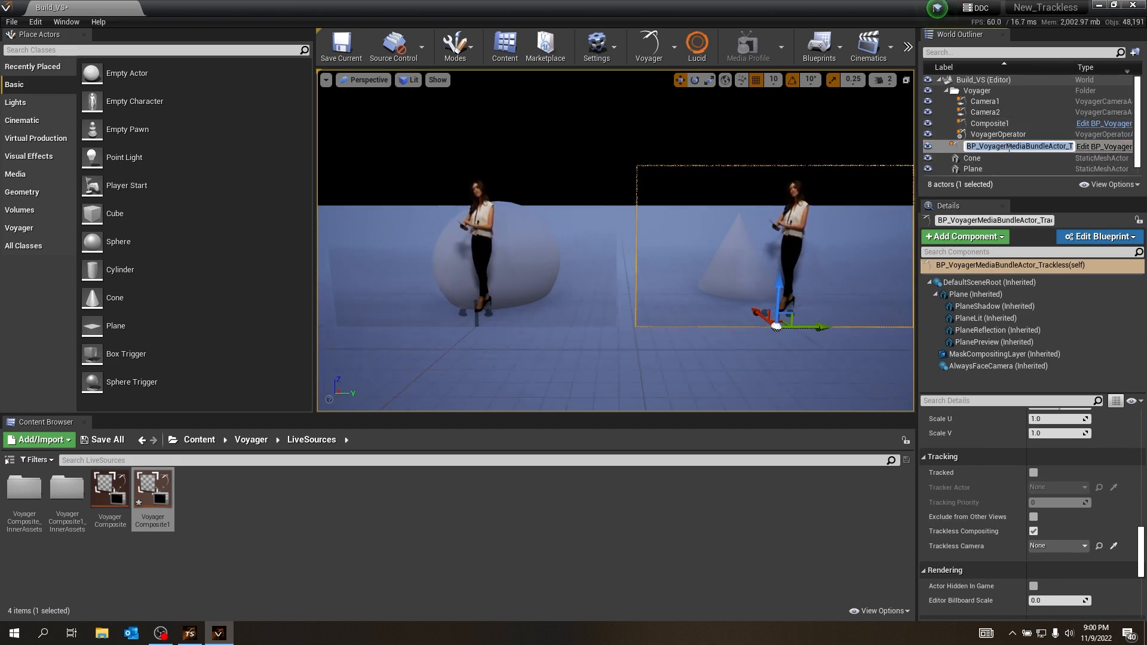
pyautogui.write('Composite2')
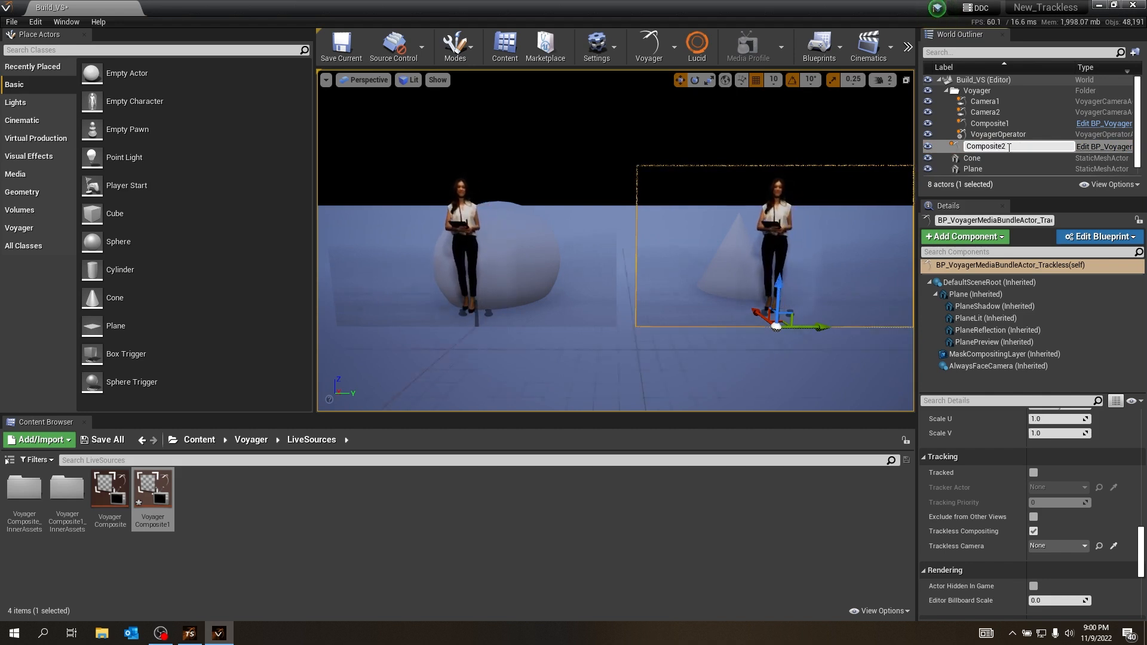
pyautogui.press('Return')
pyautogui.moveTo(1008, 148); pyautogui.dragTo(982, 94)
# Step: Assign Camera2 as Composite2's Trackless Camera and enable Exclude from Other Views
pyautogui.scroll(-2, 1016, 418)
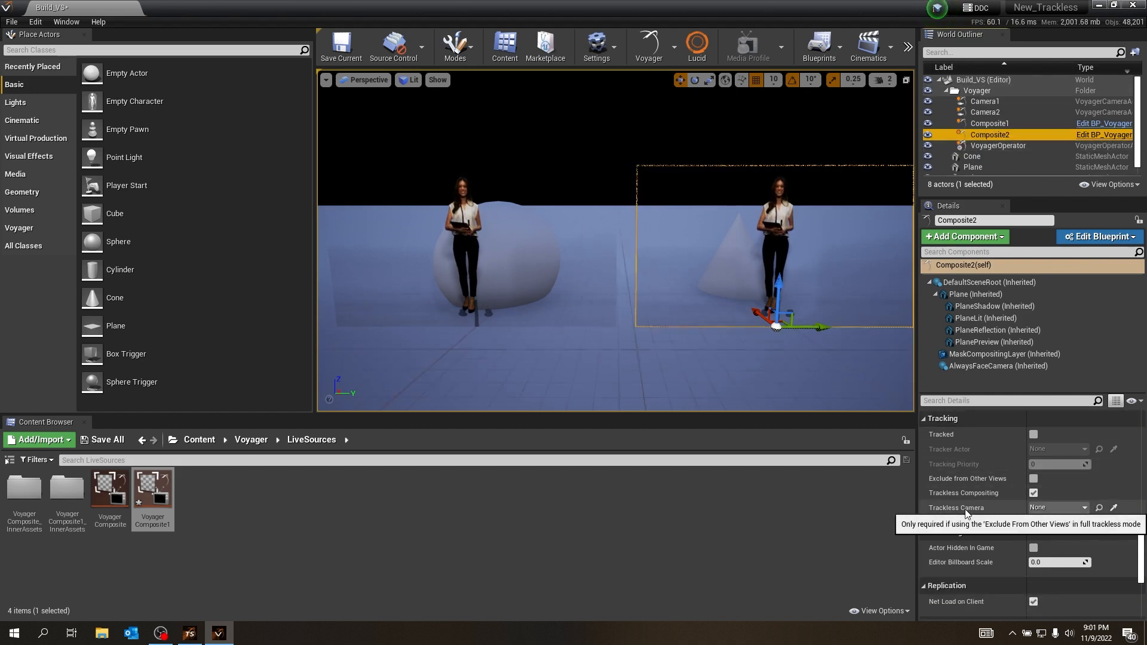
pyautogui.click(1062, 507)
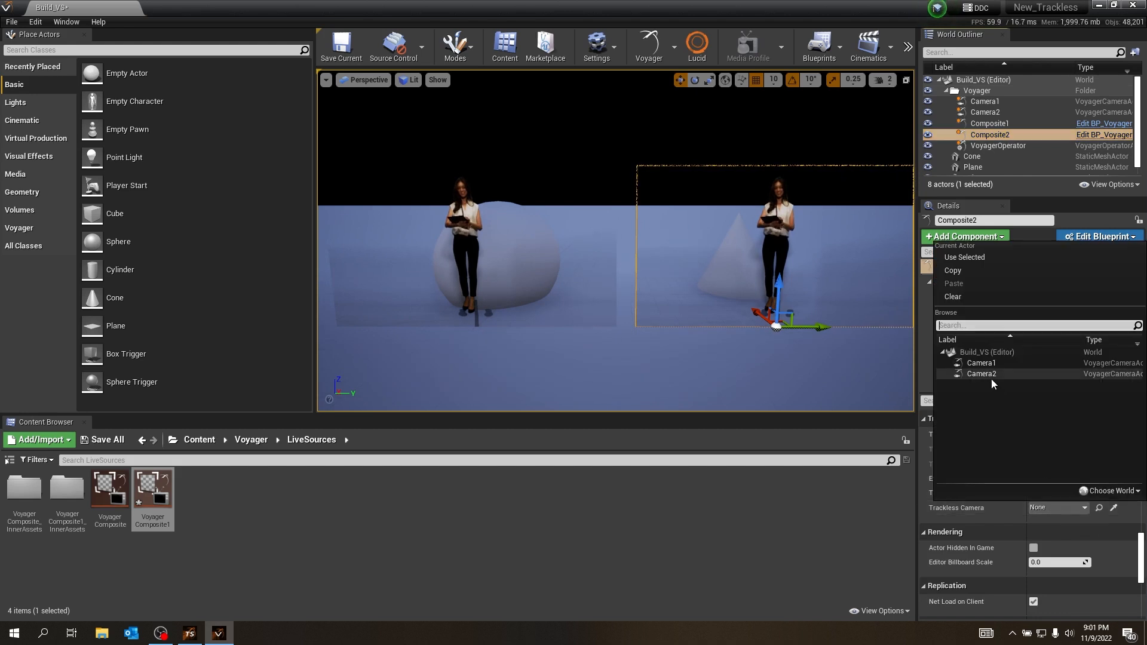
pyautogui.click(991, 375)
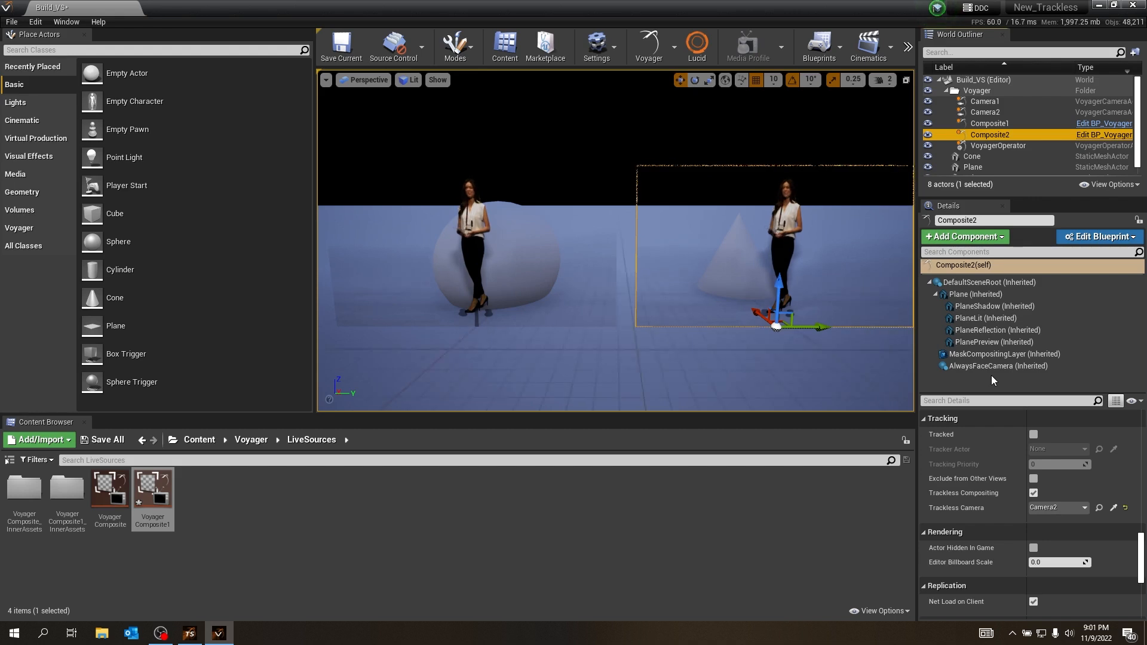
pyautogui.click(1035, 480)
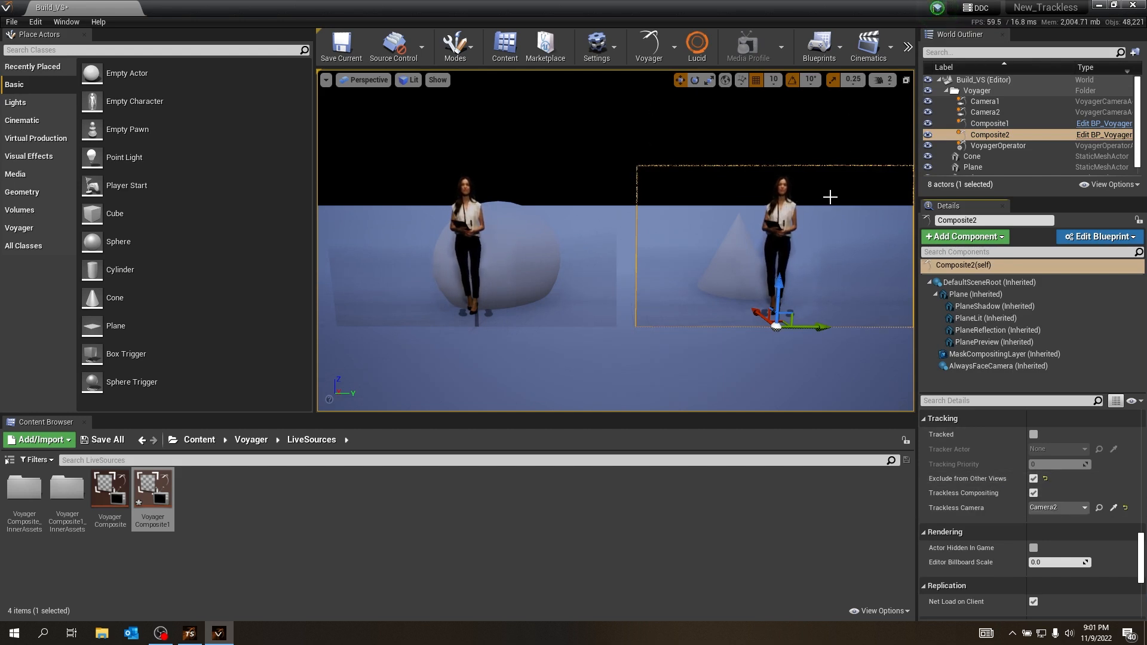
# Step: Save the Build_VS level and start the play preview
pyautogui.click(346, 51)
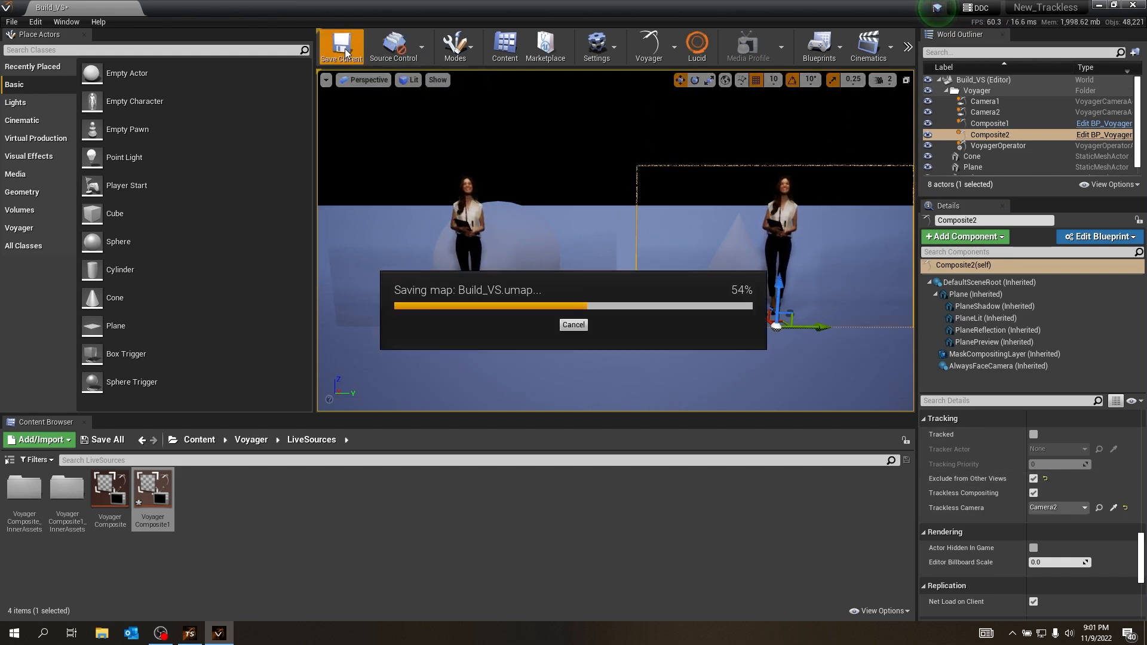
pyautogui.click(907, 49)
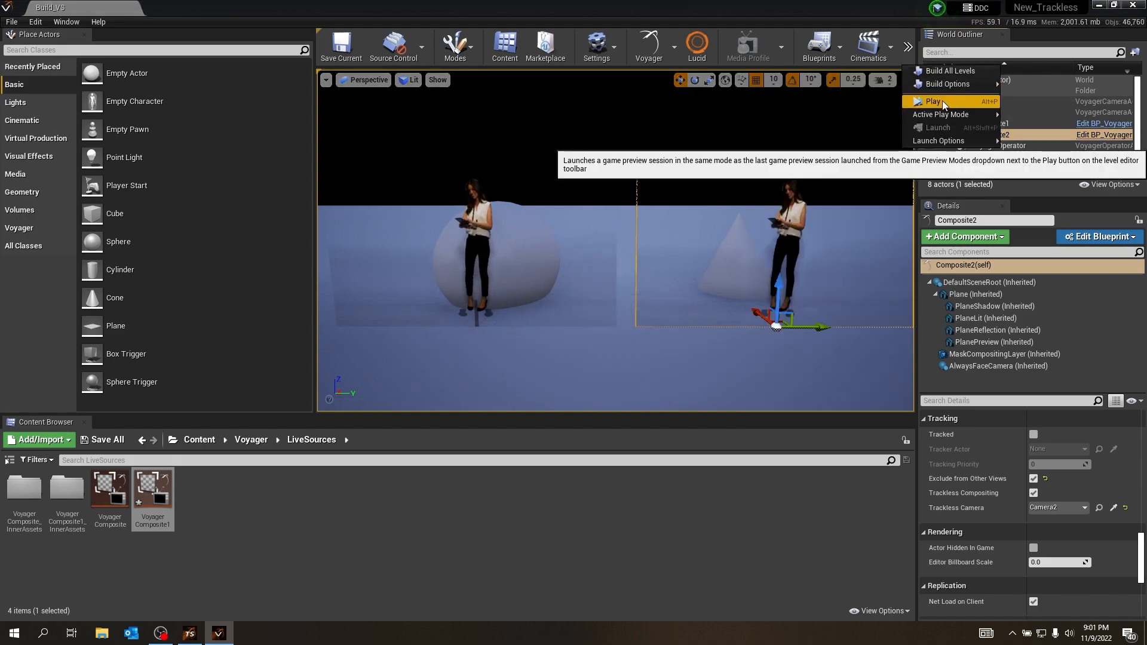
pyautogui.click(941, 102)
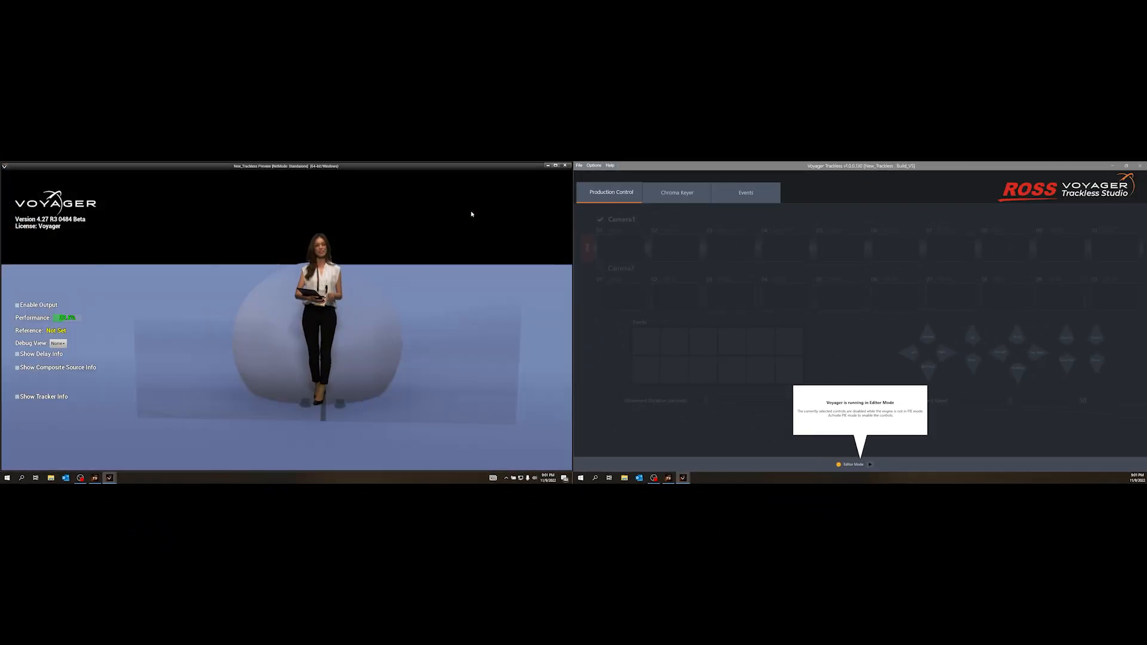
# Step: In Trackless Studio, move live Camera1 backward and pan it right to check the composites, and switch to Camera2
pyautogui.click(616, 221)
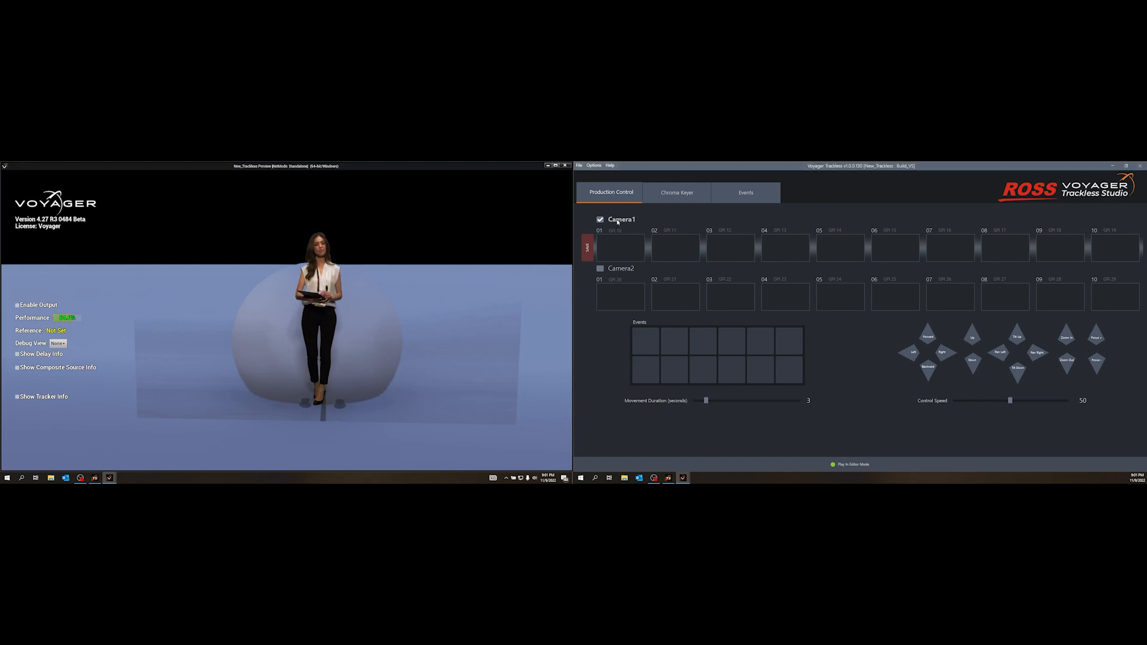
pyautogui.click(929, 371)
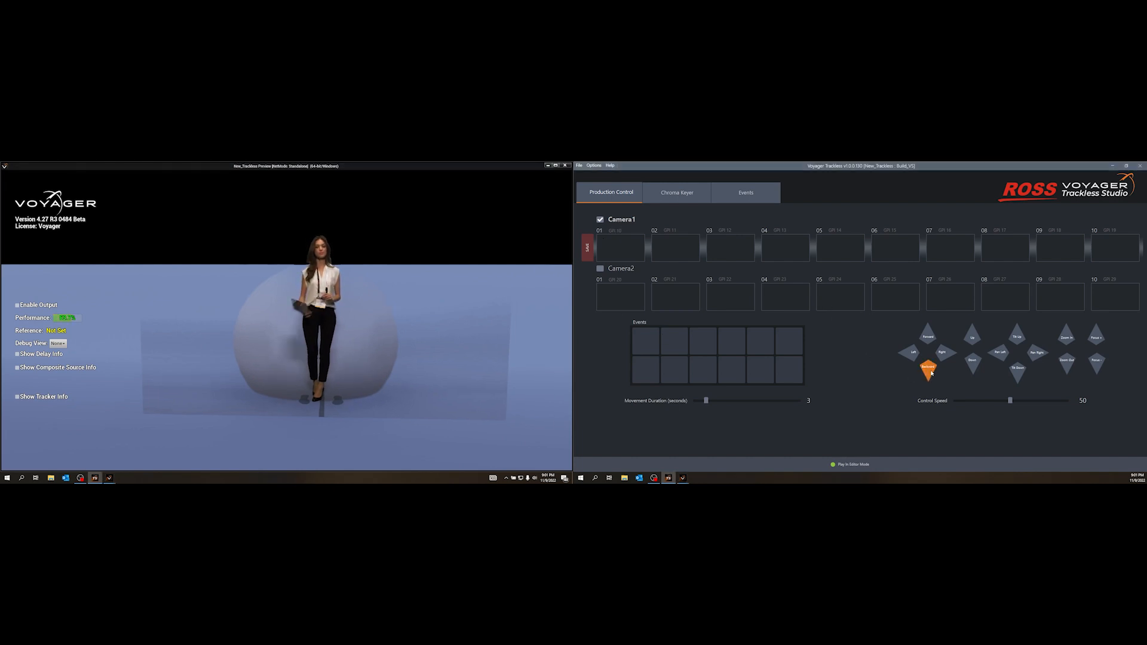
pyautogui.click(1032, 354)
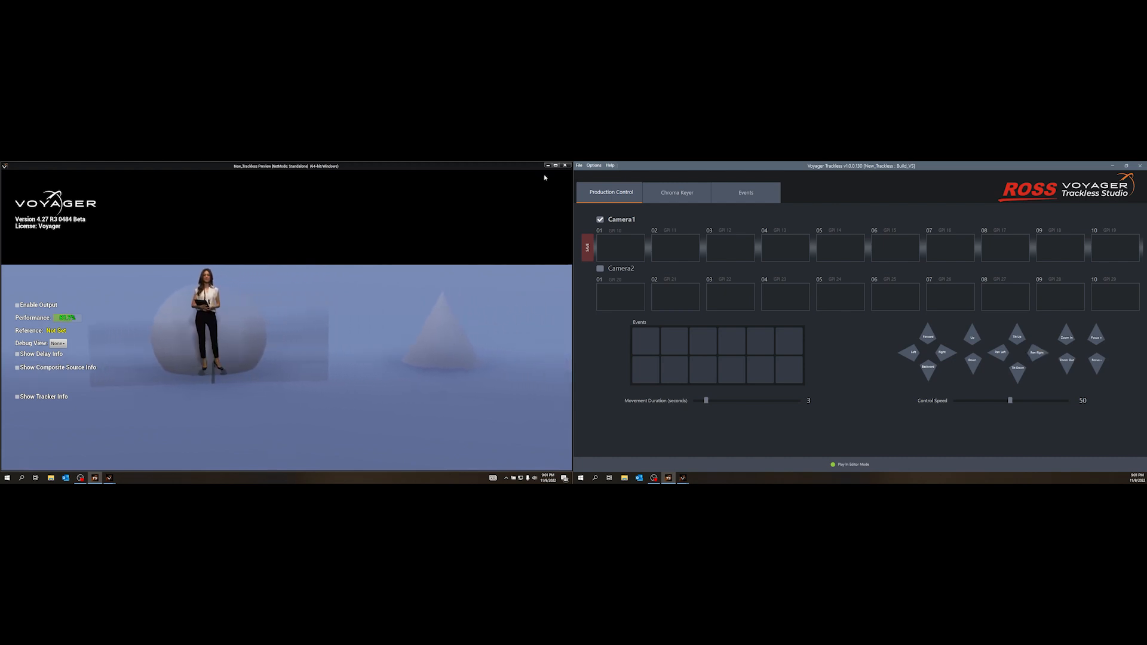
pyautogui.click(599, 270)
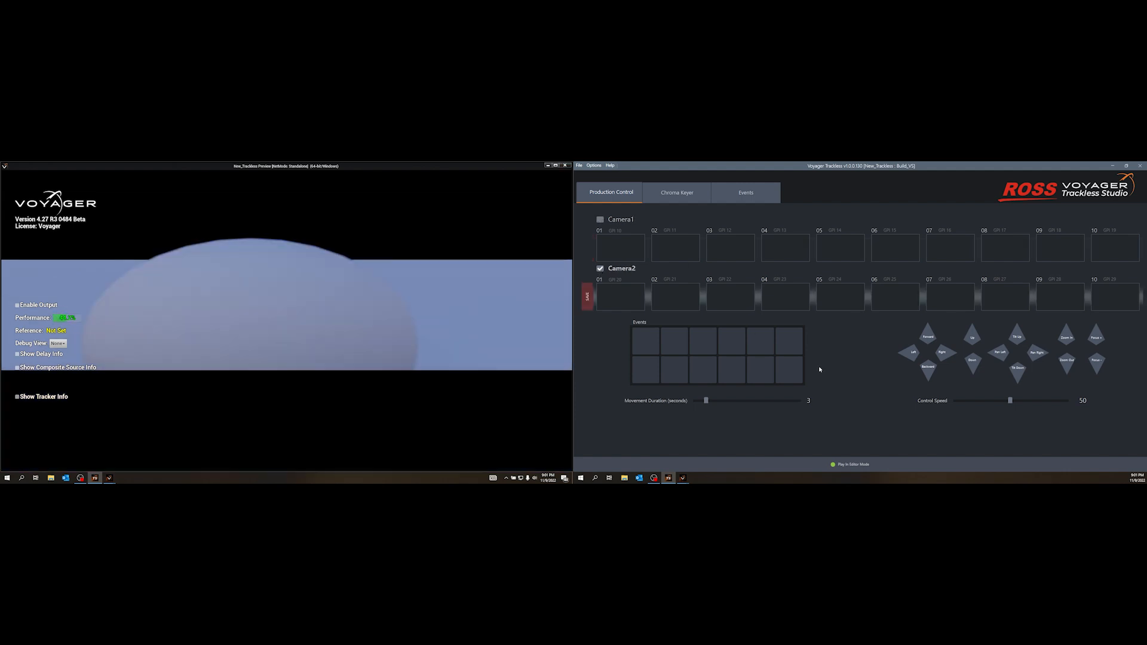